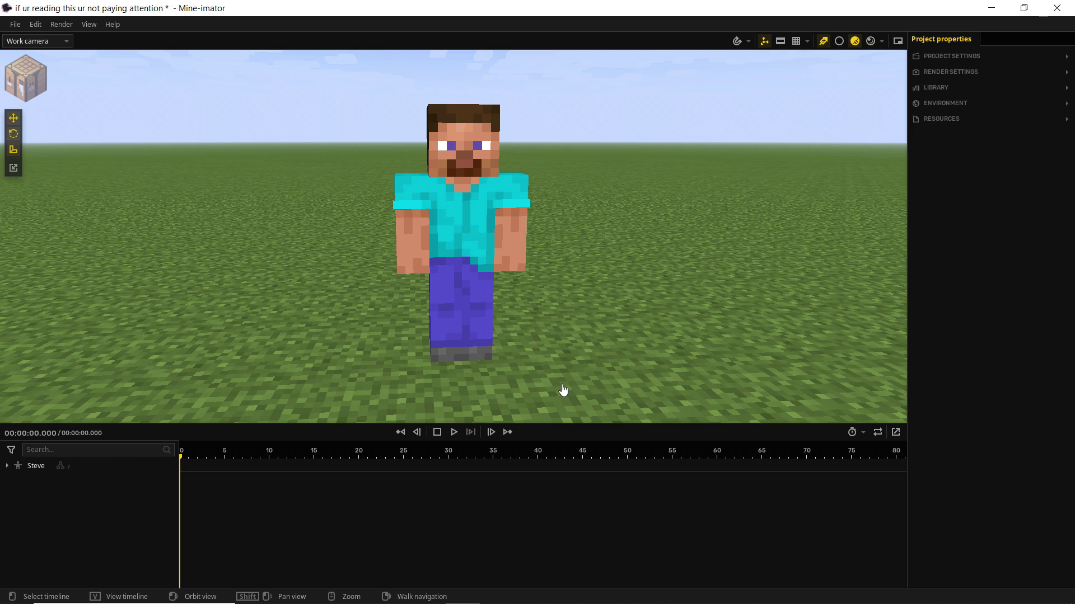
- Expand Steve's body parts in the timeline and key Steve at frames 3 and 8
{"action": "left_click", "coordinate": [8, 466]}
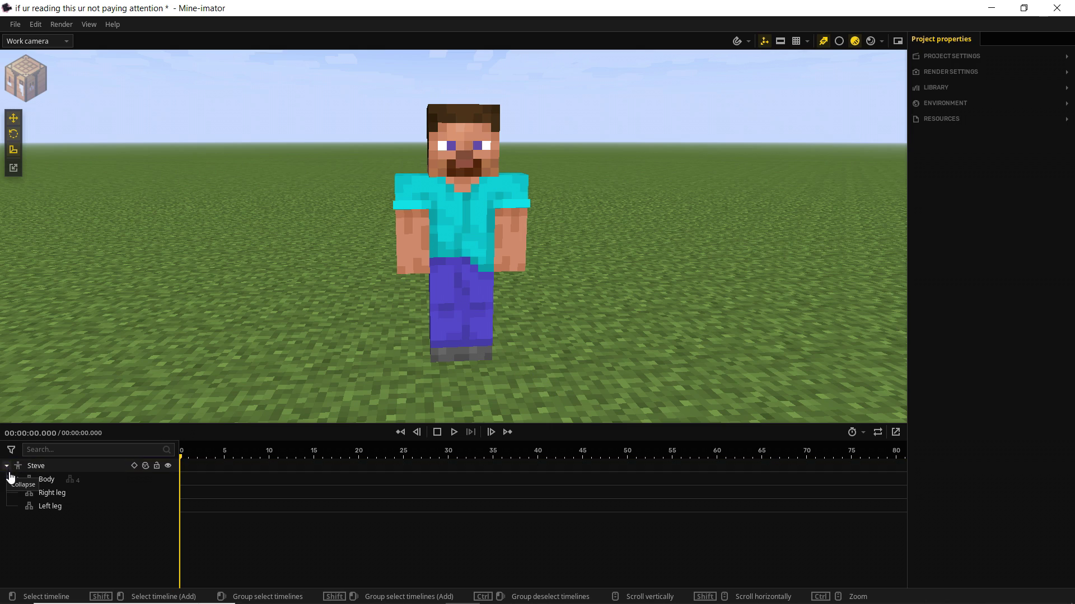
{"action": "left_click", "coordinate": [18, 480]}
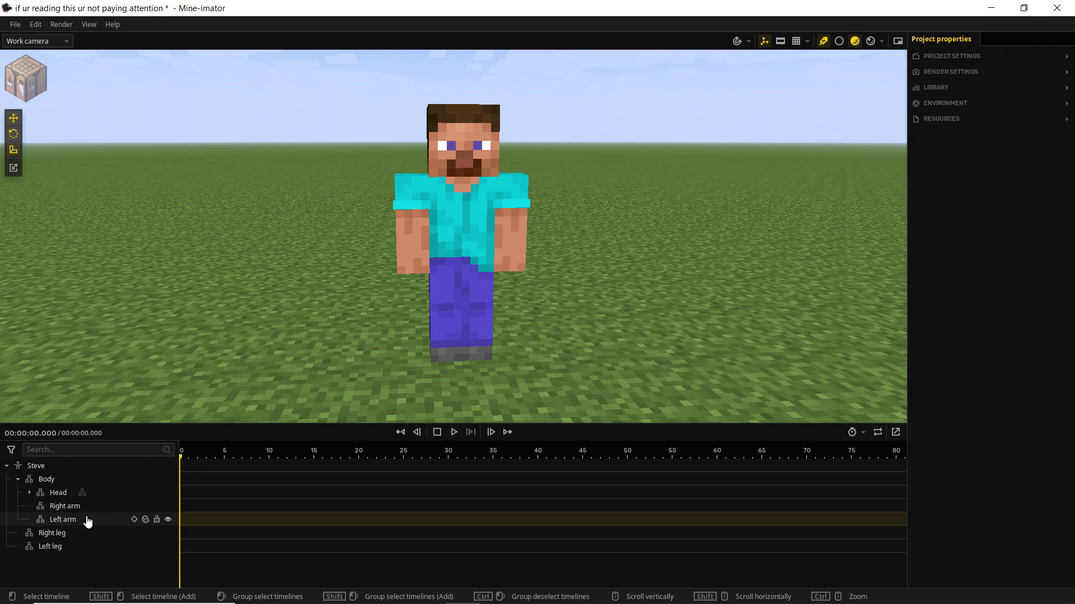
{"action": "left_click", "coordinate": [210, 470]}
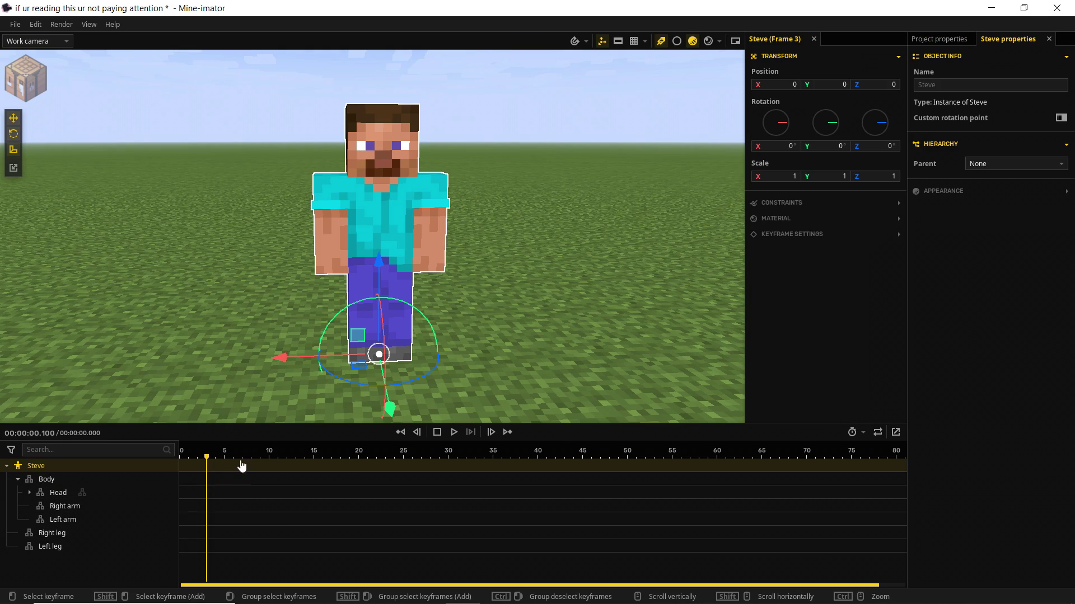
{"action": "left_click", "coordinate": [190, 460]}
{"action": "mouse_move", "coordinate": [191, 460]}
{"action": "left_mouse_down"}
{"action": "mouse_move", "coordinate": [206, 462]}
{"action": "mouse_move", "coordinate": [179, 463]}
{"action": "mouse_move", "coordinate": [207, 464]}
{"action": "left_mouse_up"}
{"action": "left_click", "coordinate": [207, 473]}
{"action": "left_click", "coordinate": [252, 474]}
{"action": "left_click", "coordinate": [252, 470]}
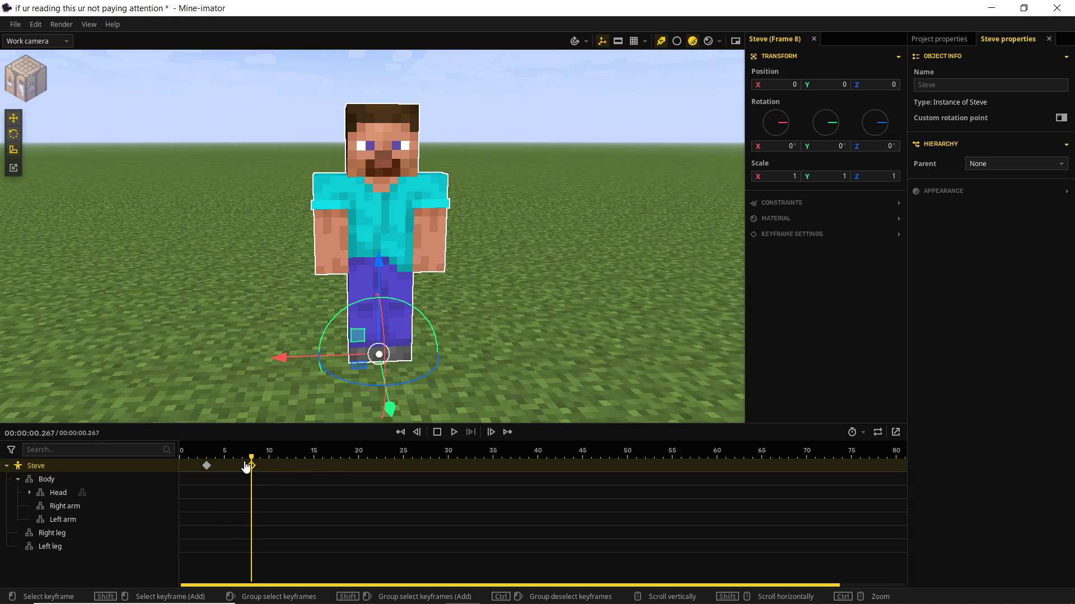
- Raise Steve's left arm at frame 14, then box-select and delete the Left arm keyframes
{"action": "left_click", "coordinate": [305, 455]}
{"action": "left_click", "coordinate": [423, 236]}
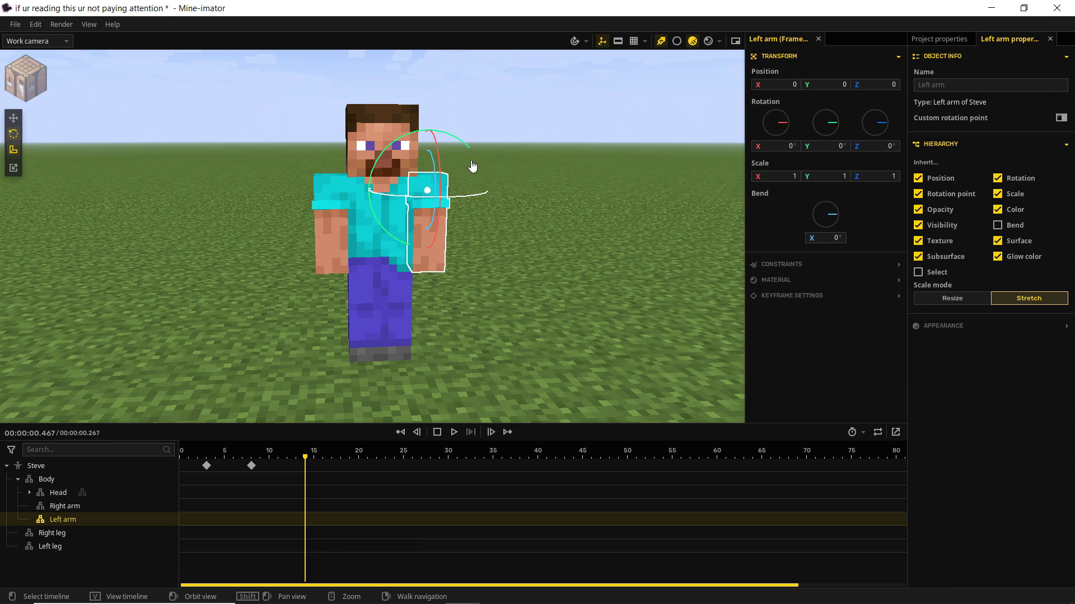
{"action": "left_click_drag", "start_coordinate": [465, 151], "coordinate": [400, 149]}
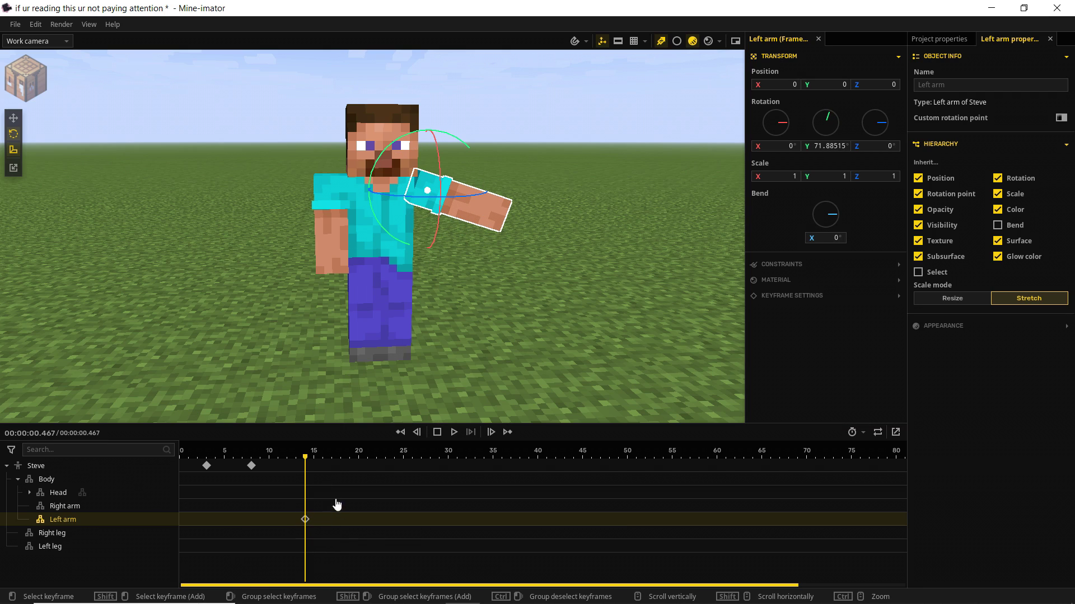
{"action": "left_click_drag", "start_coordinate": [308, 456], "coordinate": [282, 461]}
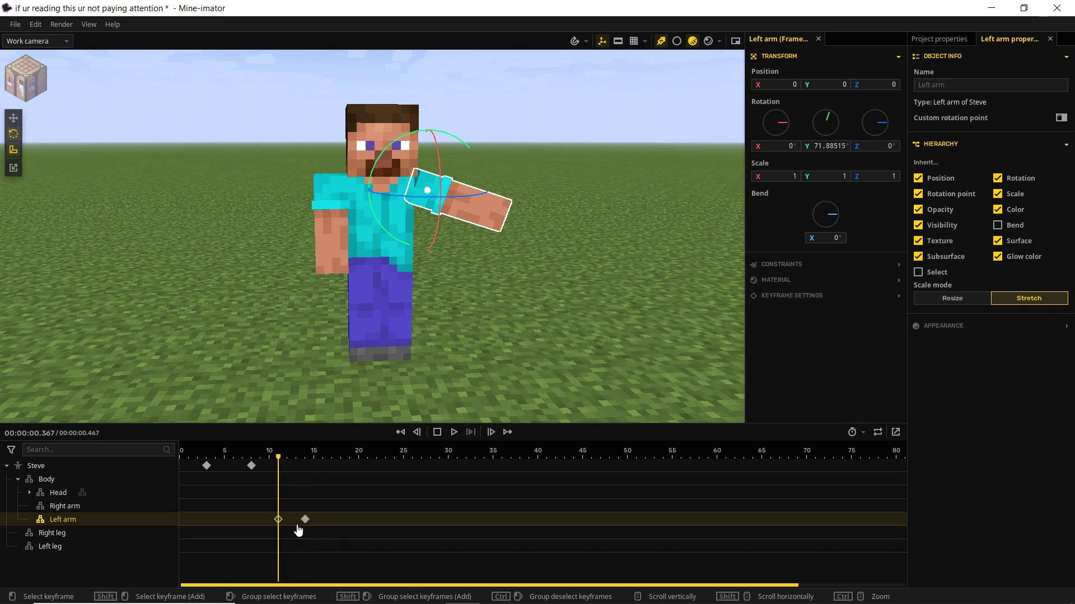
{"action": "left_click_drag", "start_coordinate": [347, 528], "coordinate": [262, 530]}
{"action": "key", "text": "Delete"}
- Delete Steve's earlier keyframes and key every body-part row, Steve through both legs, at frame 0
{"action": "left_click", "coordinate": [207, 466]}
{"action": "key", "text": "Delete"}
{"action": "left_click", "coordinate": [199, 459]}
{"action": "left_click_drag", "start_coordinate": [199, 459], "coordinate": [180, 458]}
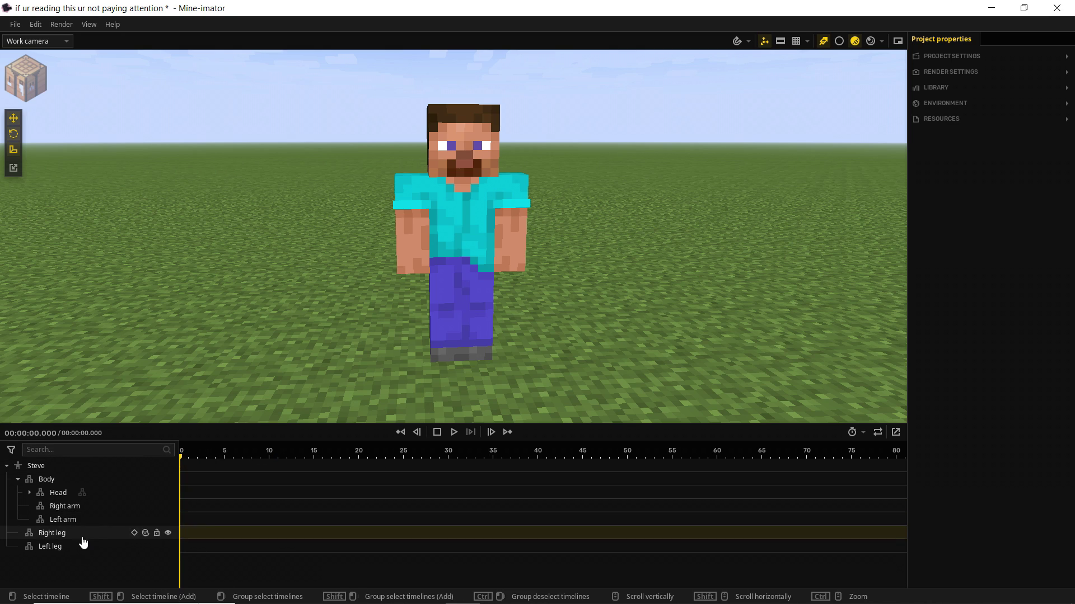
{"action": "left_click_drag", "start_coordinate": [85, 563], "coordinate": [35, 469]}
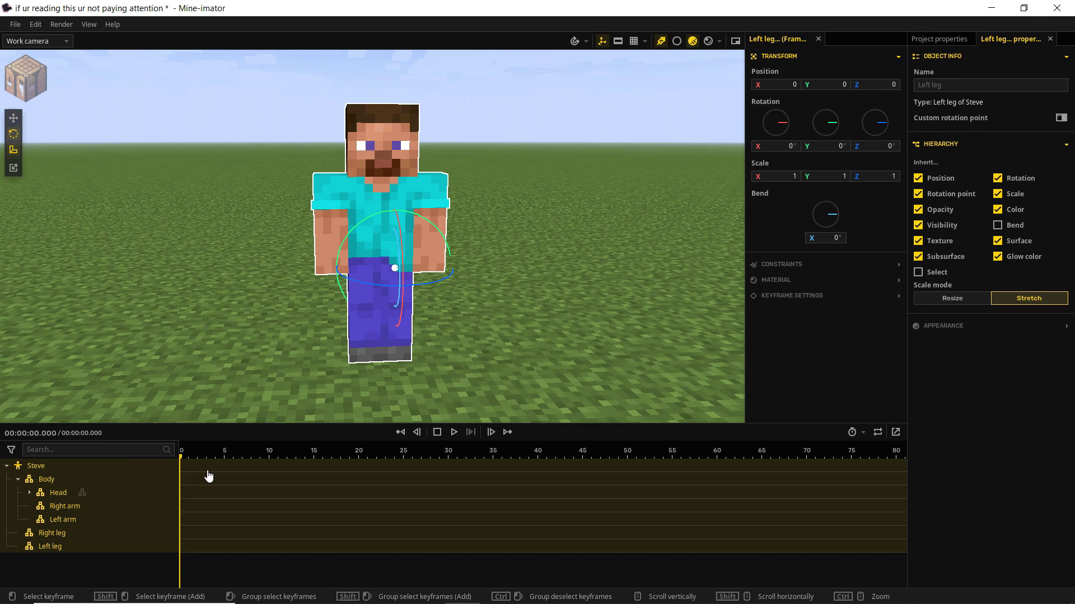
{"action": "left_click_drag", "start_coordinate": [213, 456], "coordinate": [233, 457]}
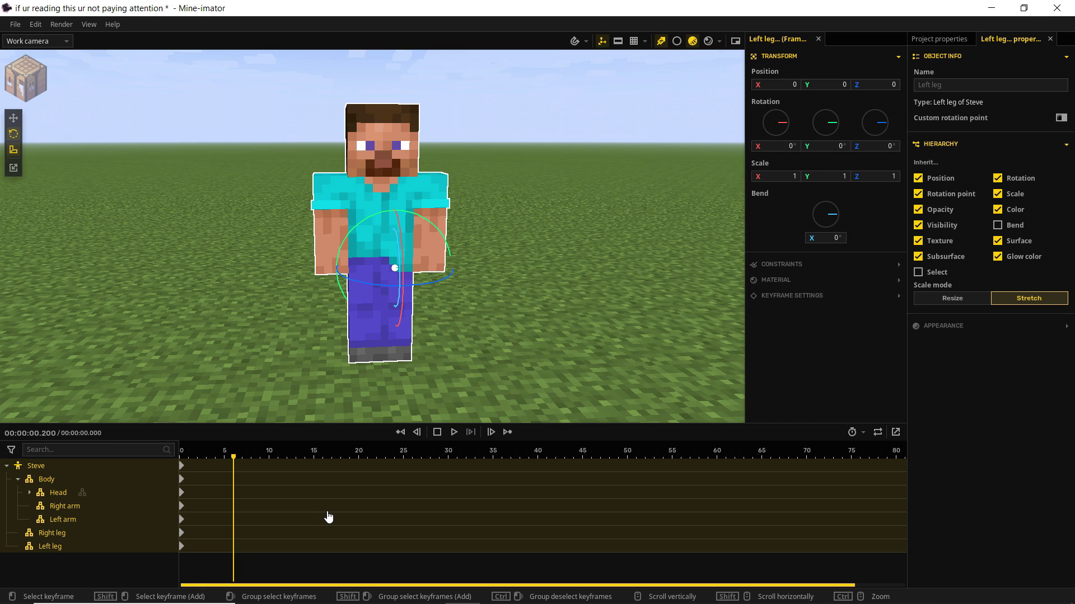
- Add a Head keyframe at frame 20 with Steve's head tilted sideways
{"action": "left_click", "coordinate": [341, 494]}
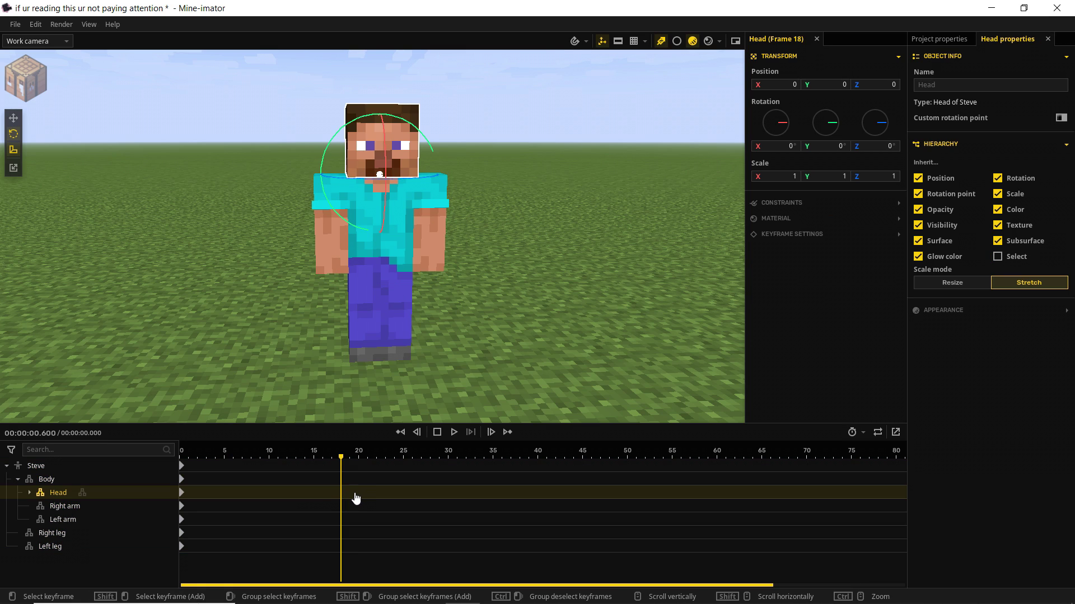
{"action": "double_click", "coordinate": [356, 496]}
{"action": "left_click", "coordinate": [357, 495]}
{"action": "left_click", "coordinate": [357, 495]}
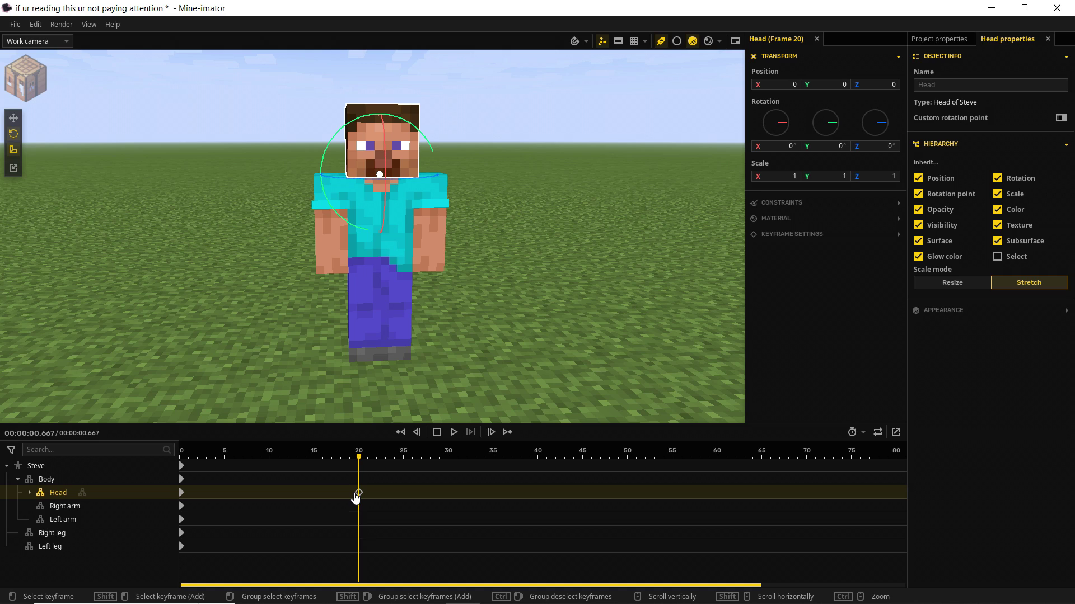
{"action": "left_click_drag", "start_coordinate": [402, 120], "coordinate": [439, 165]}
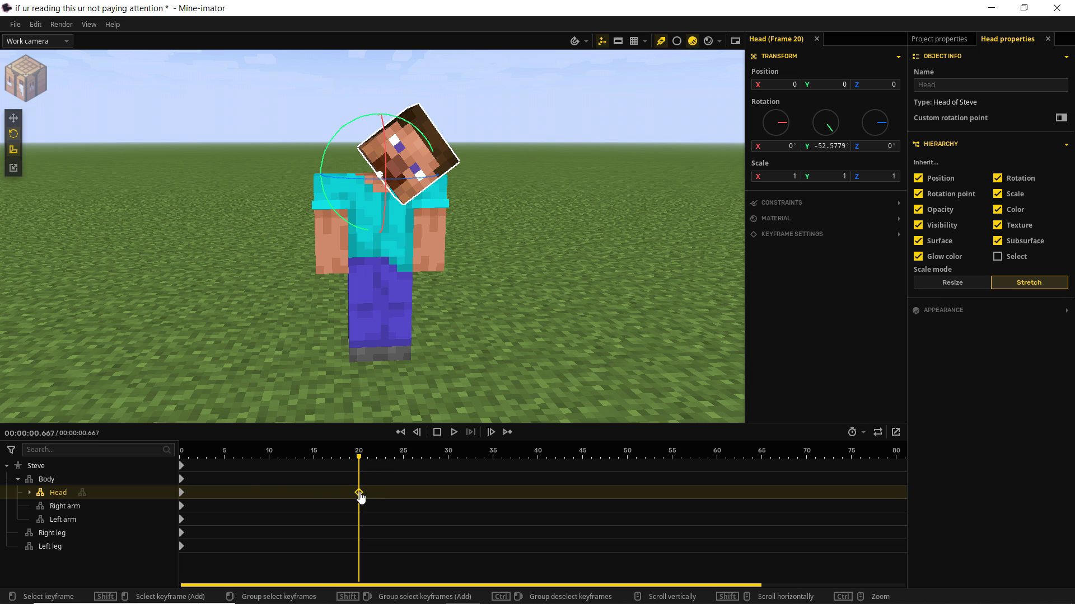
- Preview the head tilt from frame 0, then delete the Head's frame-0 keyframe
{"action": "left_click", "coordinate": [182, 494]}
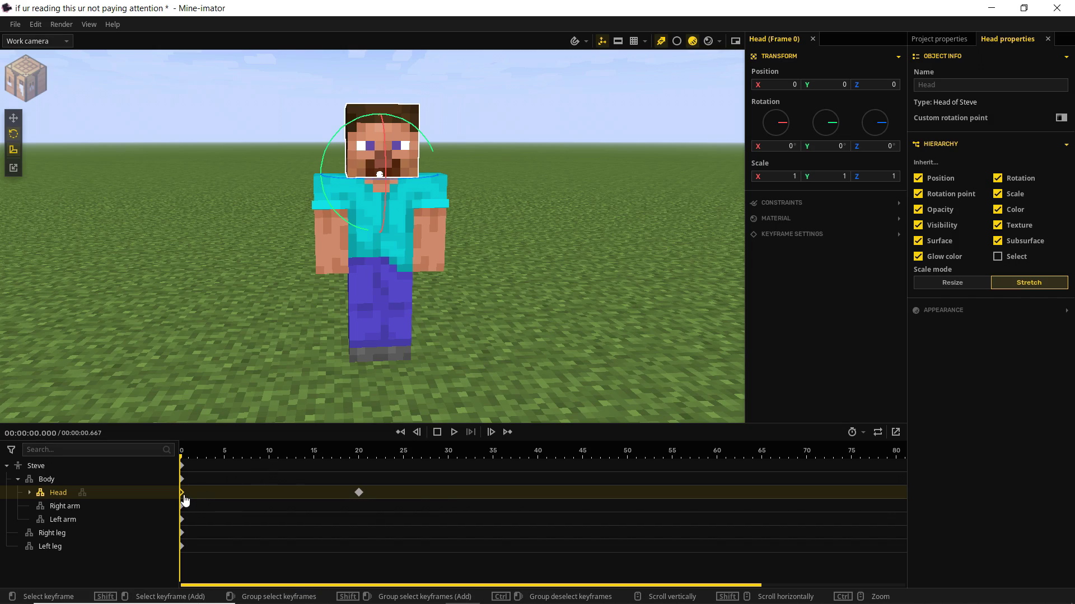
{"action": "left_click", "coordinate": [359, 492]}
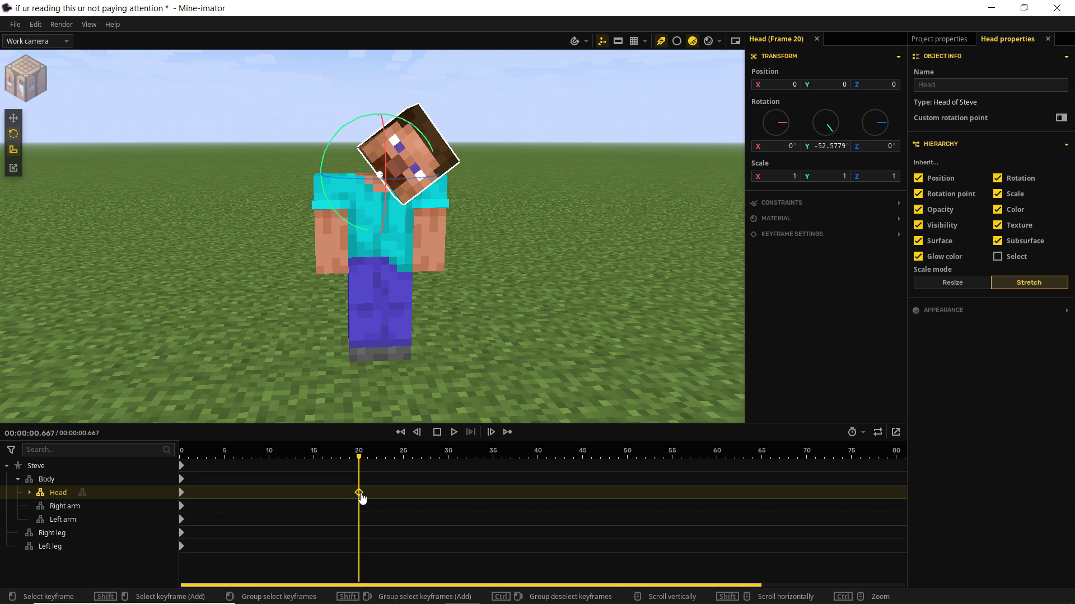
{"action": "left_click_drag", "start_coordinate": [274, 451], "coordinate": [168, 456]}
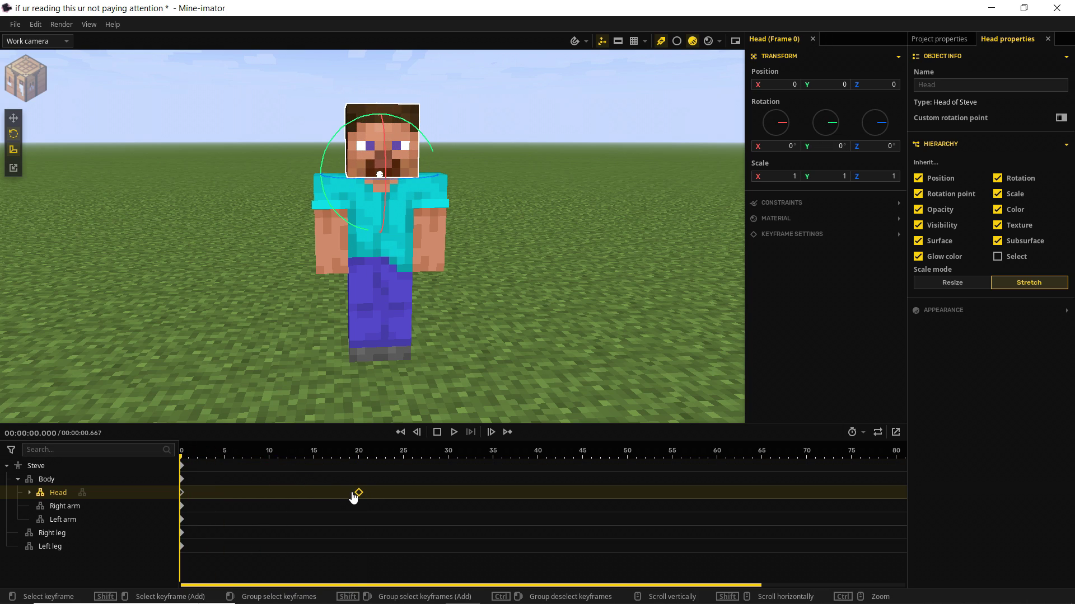
{"action": "key", "text": "space"}
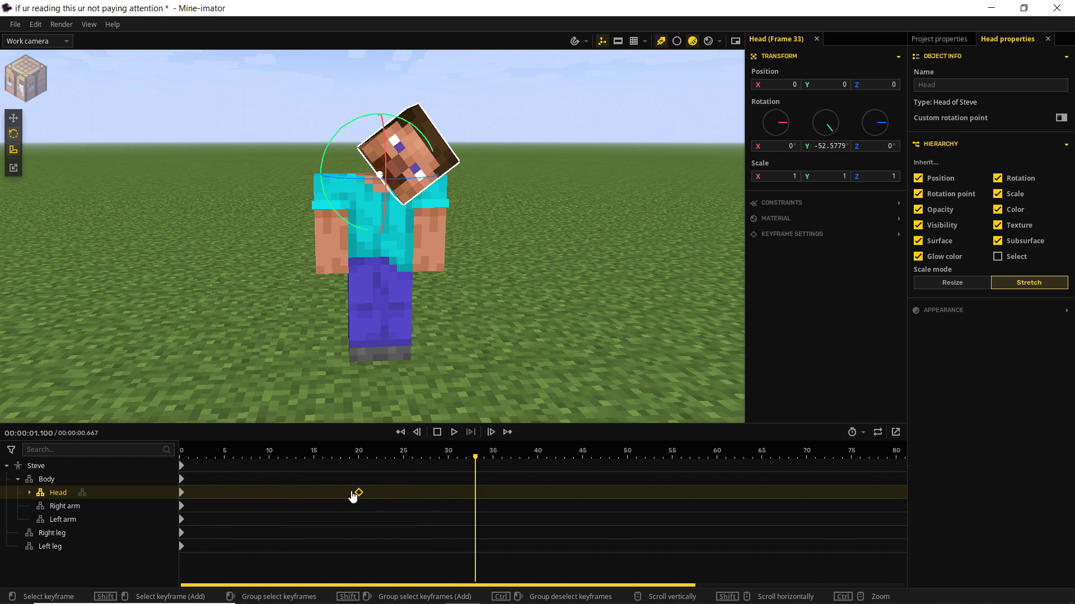
{"action": "key", "text": "space"}
{"action": "left_click_drag", "start_coordinate": [348, 456], "coordinate": [172, 451]}
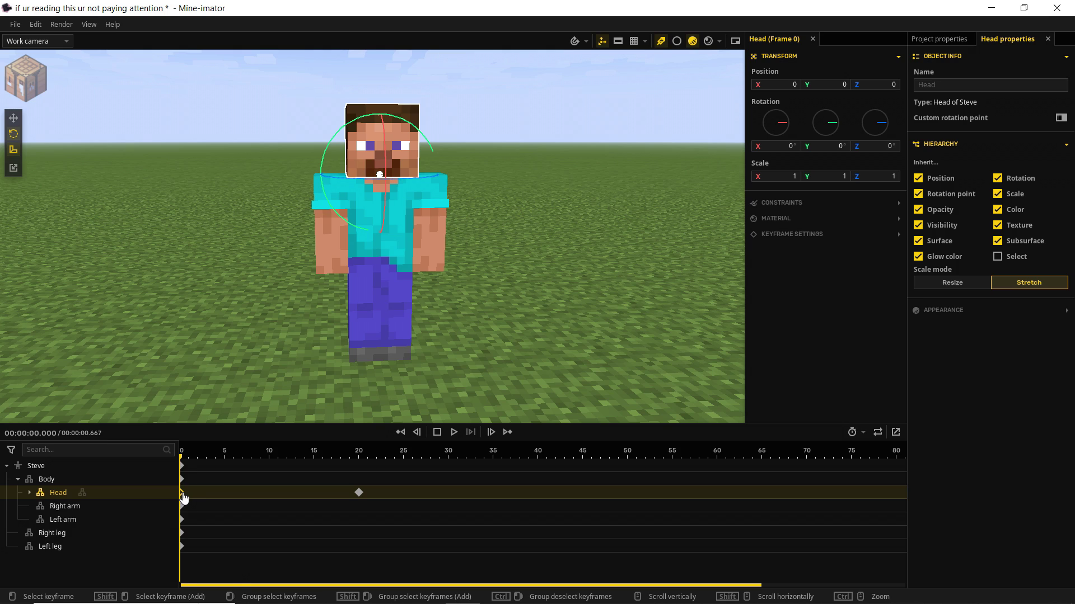
{"action": "key", "text": "Delete"}
{"action": "left_click_drag", "start_coordinate": [297, 457], "coordinate": [449, 464]}
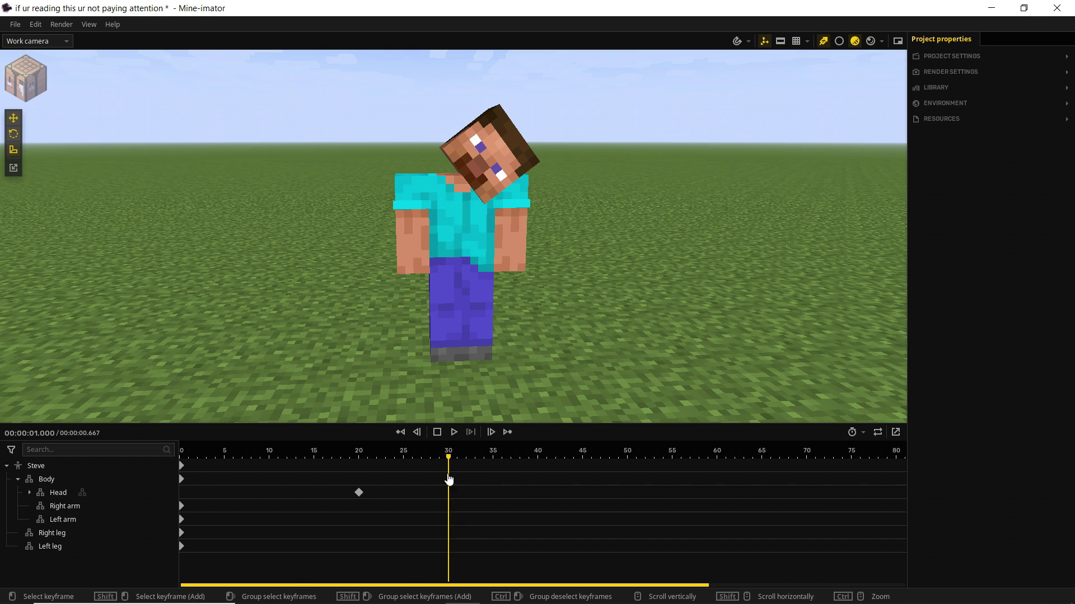
- Move the Head tilt keyframe from frame 20 to frame 30 and preview it
{"action": "left_click_drag", "start_coordinate": [357, 495], "coordinate": [450, 496]}
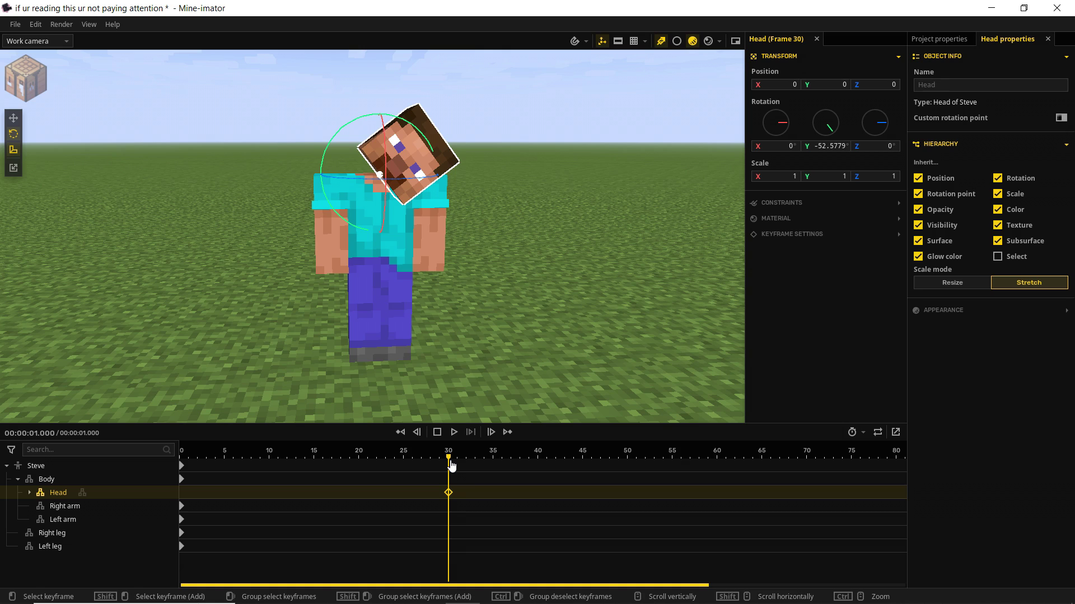
{"action": "left_click", "coordinate": [454, 433]}
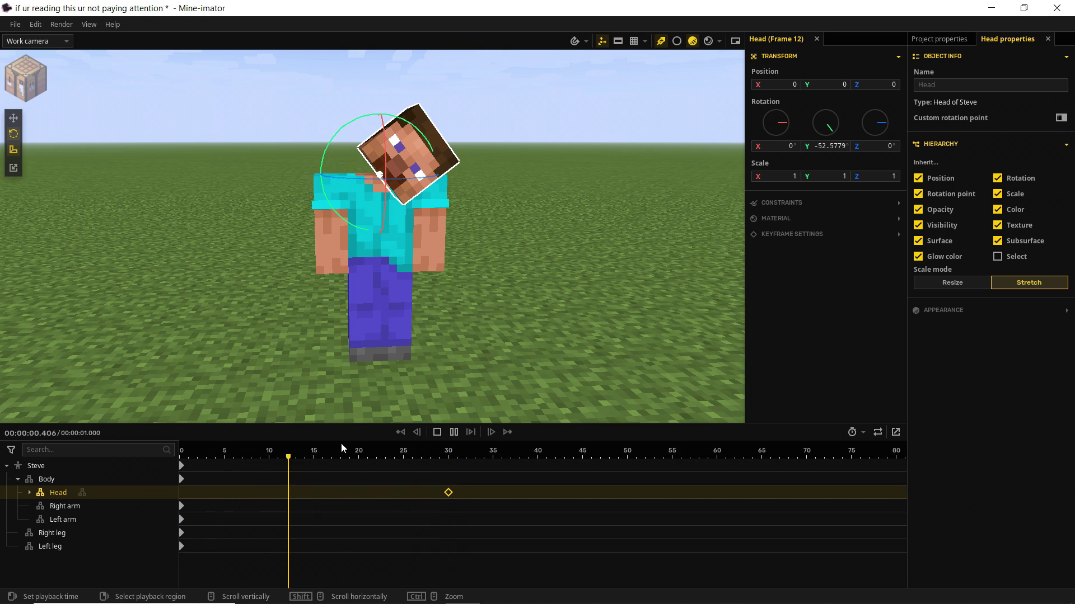
{"action": "left_click", "coordinate": [440, 457]}
{"action": "left_click", "coordinate": [448, 457]}
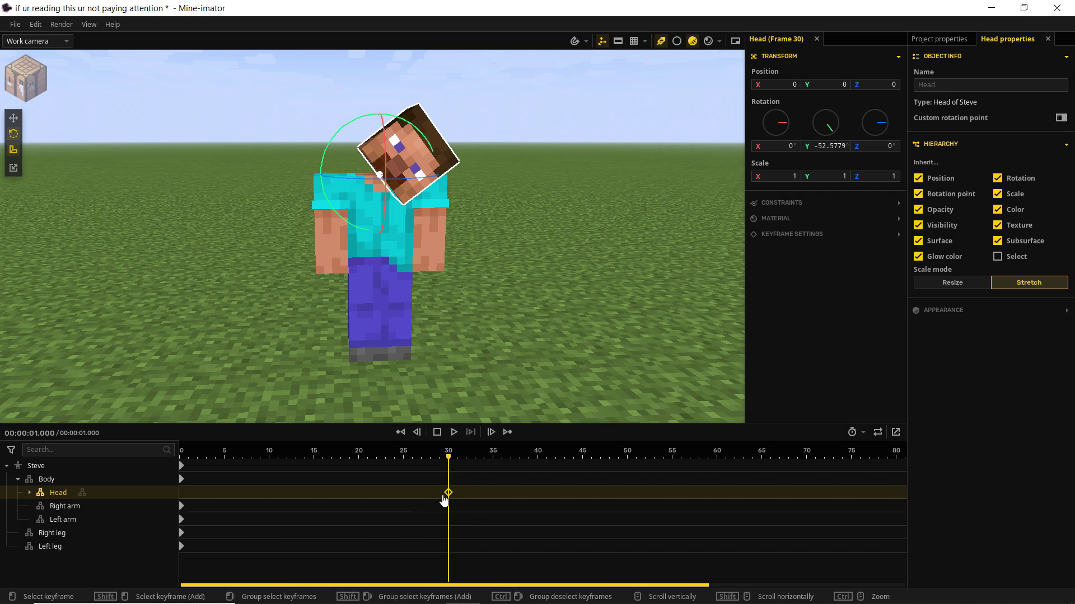
- Reset the head rotation to upright at frame 0 and scrub to check the turn
{"action": "left_click_drag", "start_coordinate": [205, 461], "coordinate": [173, 463]}
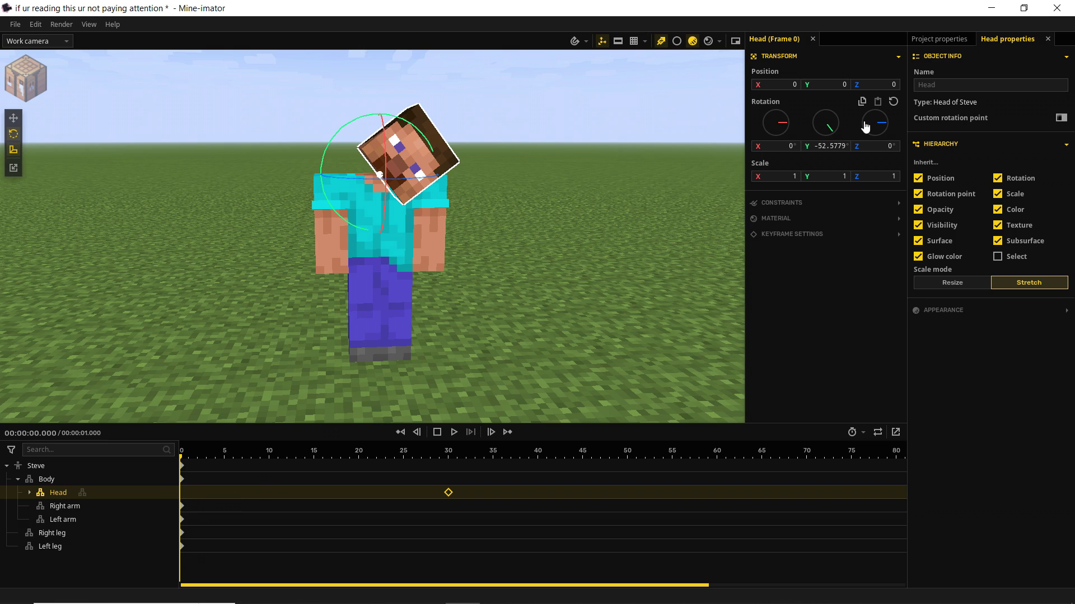
{"action": "left_click", "coordinate": [894, 102]}
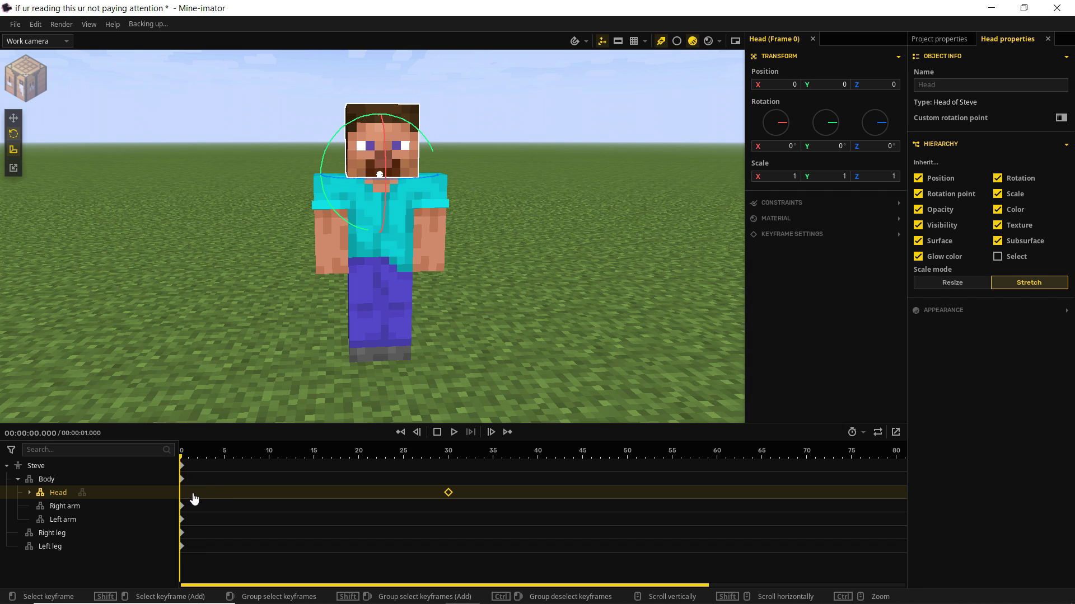
{"action": "left_click_drag", "start_coordinate": [213, 456], "coordinate": [242, 468]}
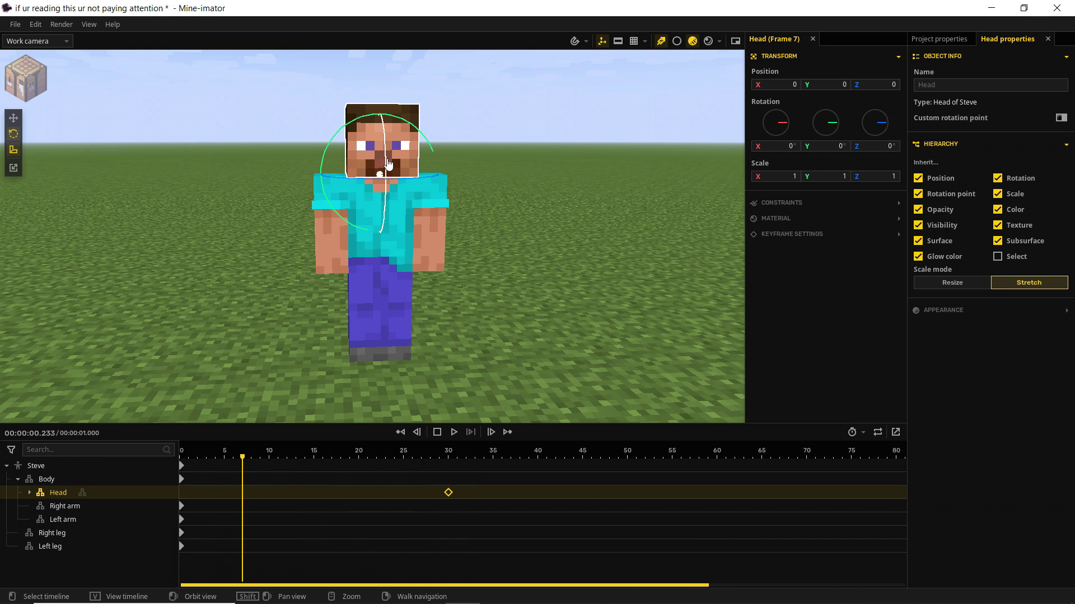
- Tilt Steve's head forward and key it at frame 10, then preview the motion
{"action": "left_click", "coordinate": [247, 462]}
{"action": "left_click_drag", "start_coordinate": [398, 456], "coordinate": [439, 503]}
{"action": "left_click", "coordinate": [448, 493]}
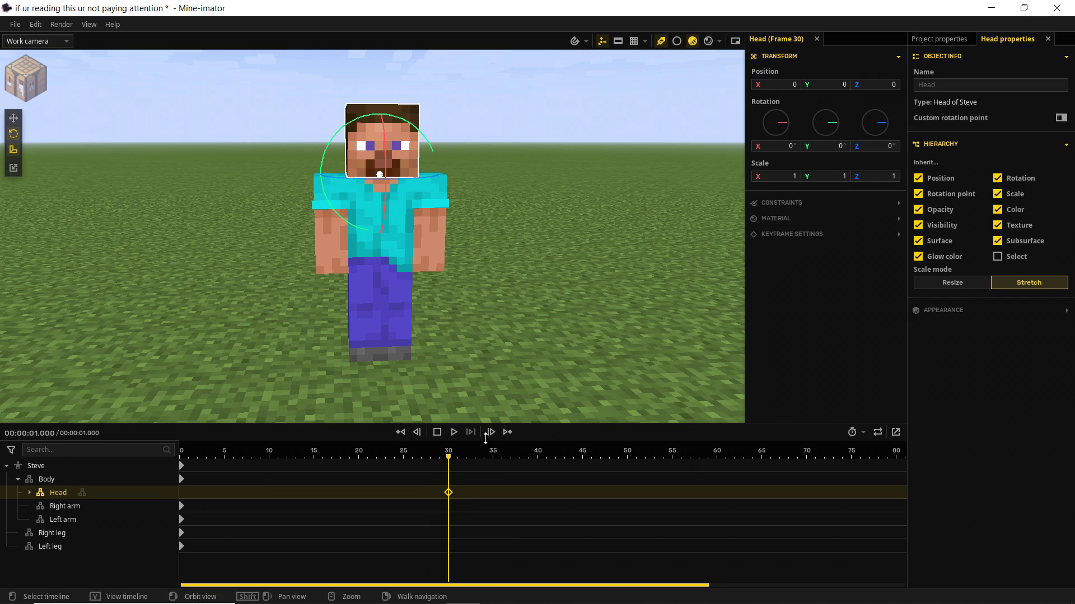
{"action": "left_click_drag", "start_coordinate": [391, 468], "coordinate": [269, 479]}
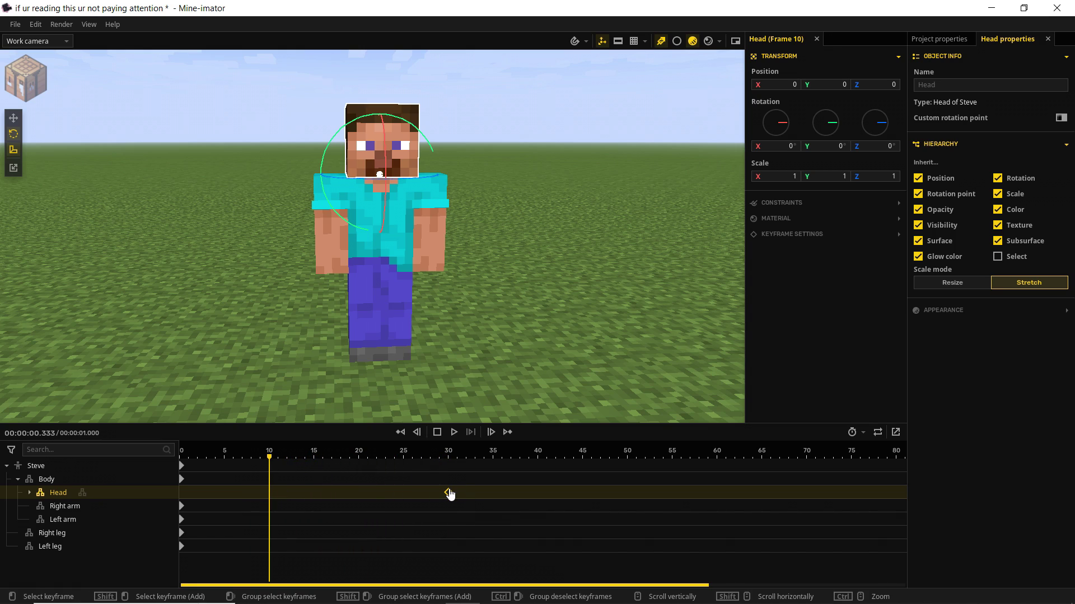
{"action": "mouse_move", "coordinate": [783, 134]}
{"action": "left_mouse_down"}
{"action": "mouse_move", "coordinate": [792, 137]}
{"action": "mouse_move", "coordinate": [786, 112]}
{"action": "mouse_move", "coordinate": [794, 118]}
{"action": "left_mouse_up"}
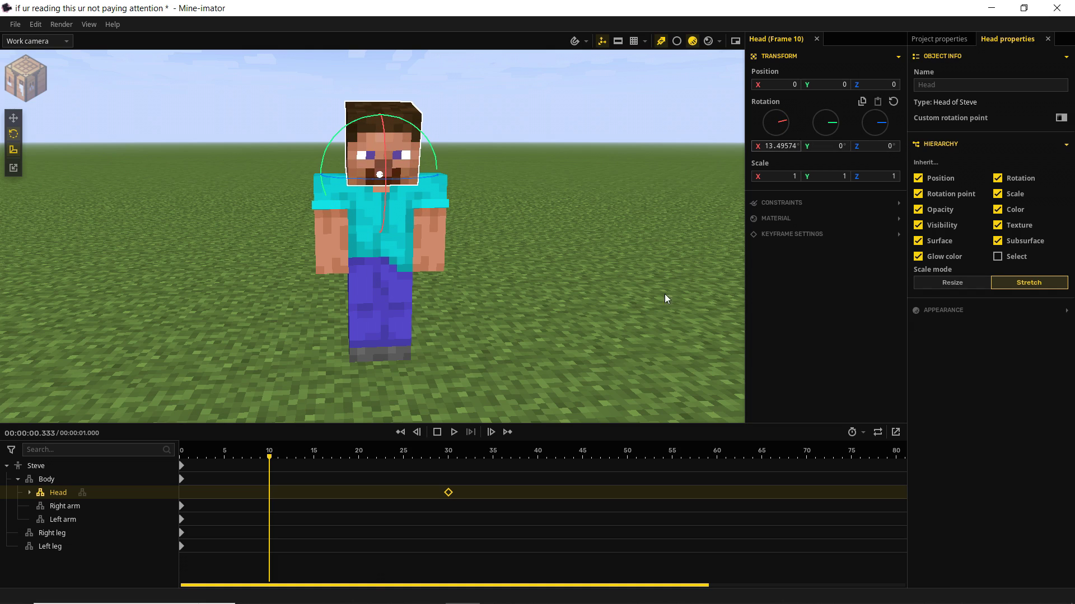
{"action": "left_click", "coordinate": [277, 497]}
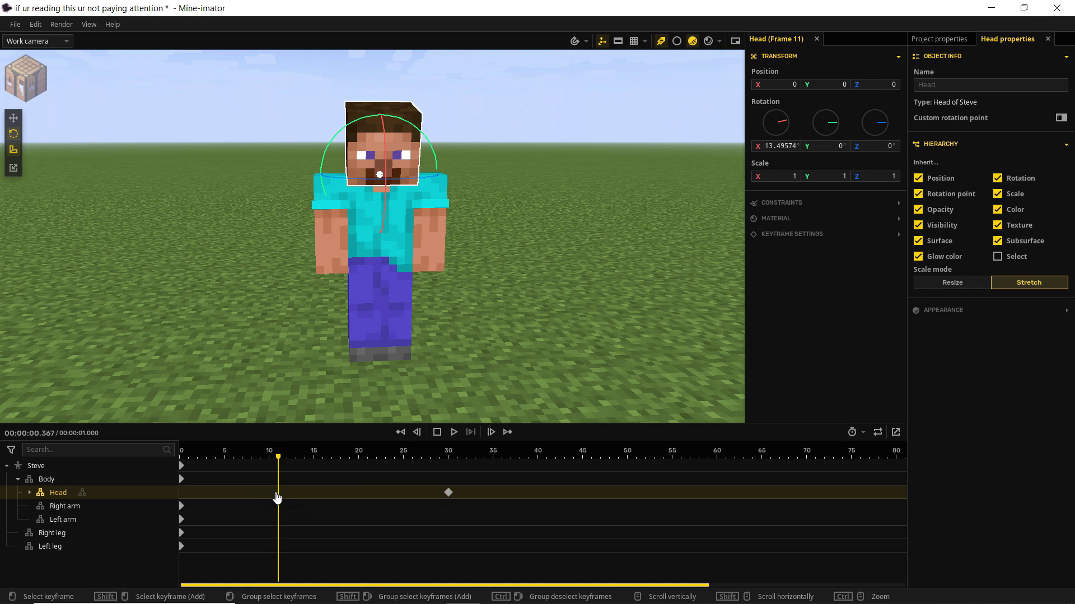
{"action": "left_click_drag", "start_coordinate": [770, 123], "coordinate": [777, 119]}
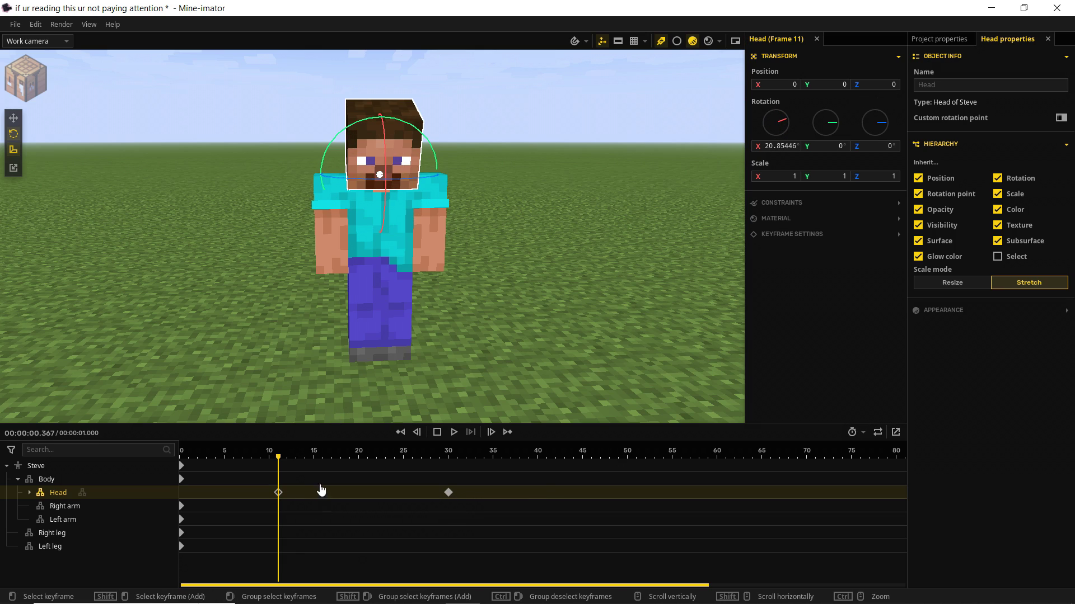
{"action": "mouse_move", "coordinate": [281, 495]}
{"action": "left_mouse_down"}
{"action": "mouse_move", "coordinate": [240, 492]}
{"action": "mouse_move", "coordinate": [269, 493]}
{"action": "left_mouse_up"}
{"action": "key", "text": "space"}
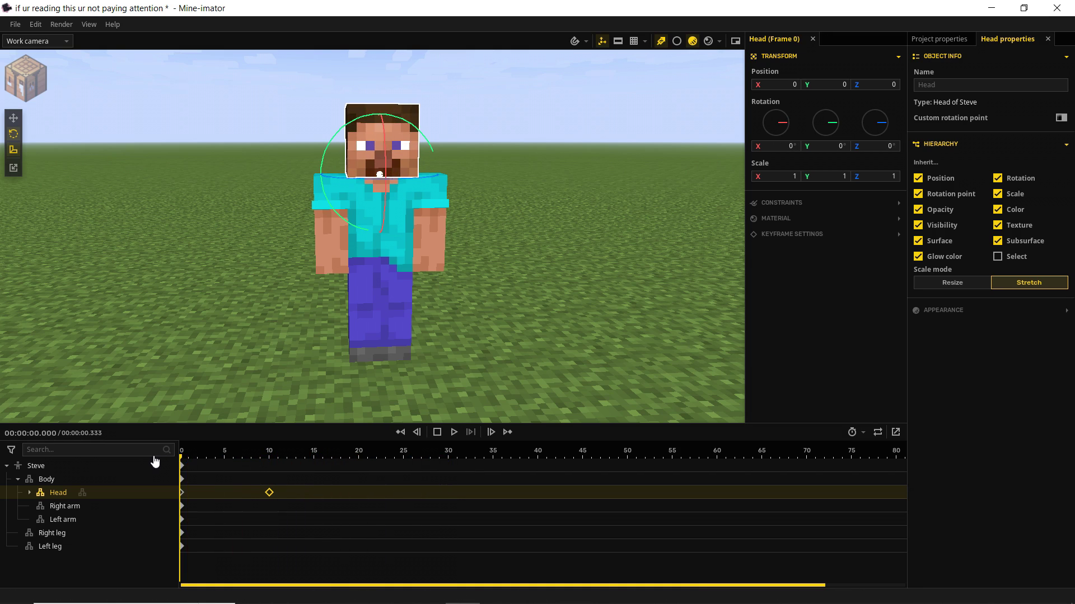
{"action": "key", "text": "space"}
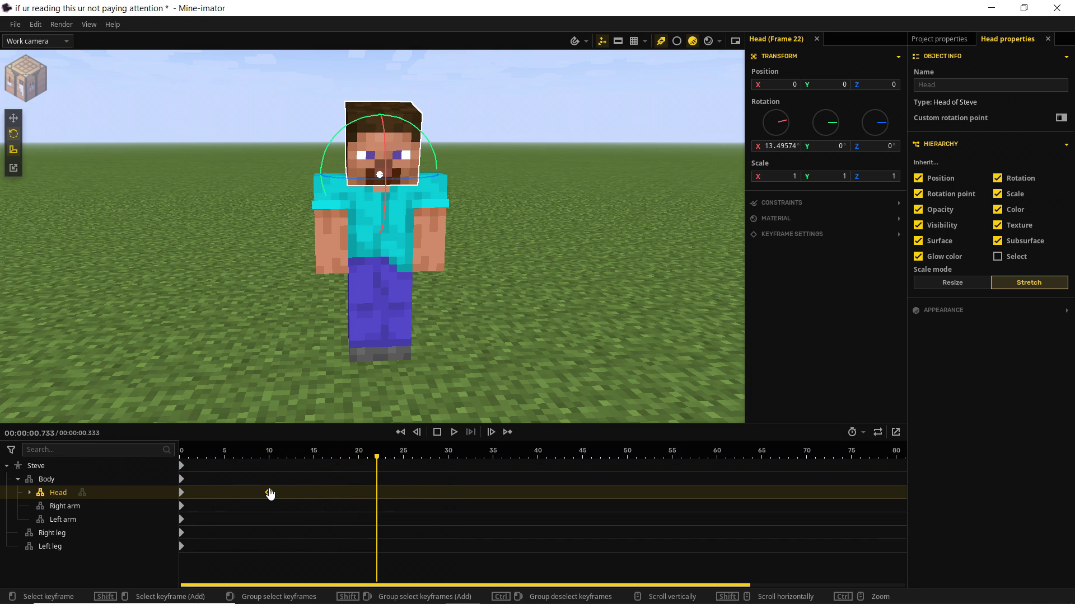
{"action": "left_click_drag", "start_coordinate": [185, 456], "coordinate": [268, 458]}
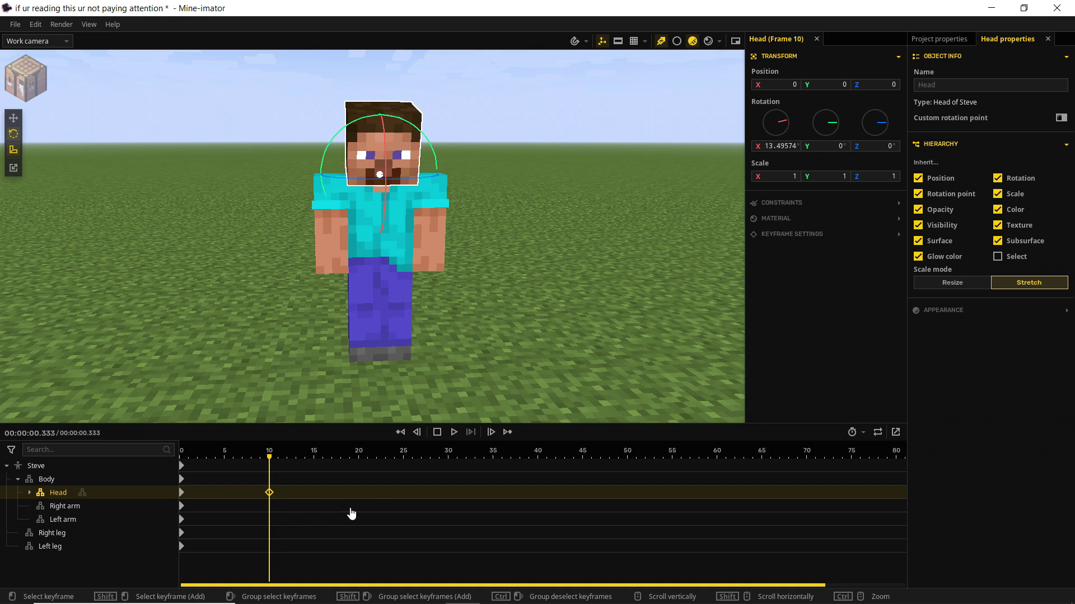
- Swing the left leg out sideways at frame 20, rotated 90.92° on Y
{"action": "left_click", "coordinate": [403, 335]}
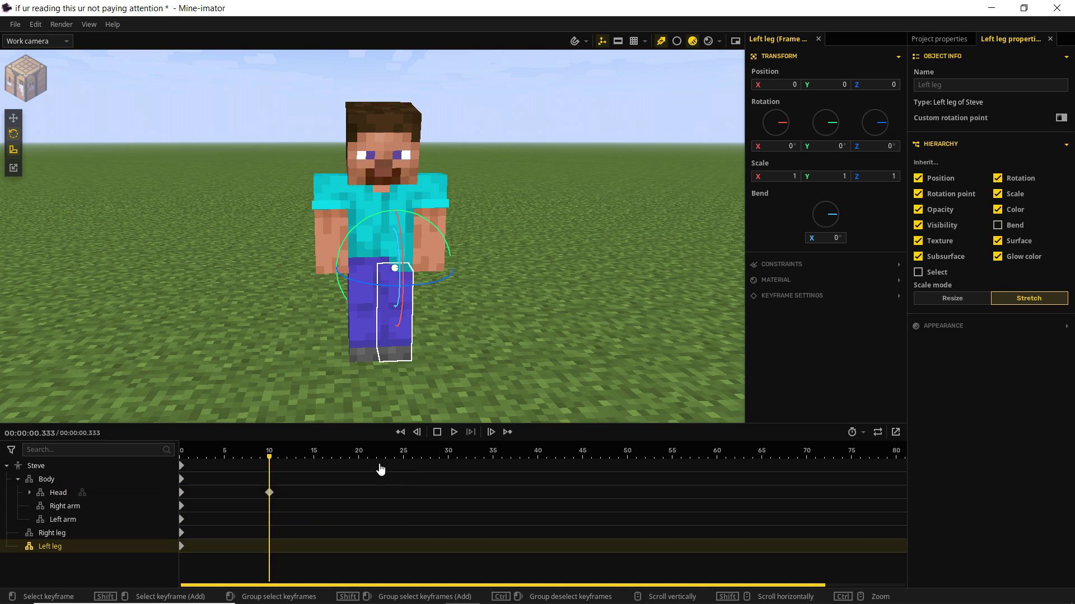
{"action": "left_click", "coordinate": [359, 455]}
{"action": "left_click_drag", "start_coordinate": [434, 241], "coordinate": [501, 319]}
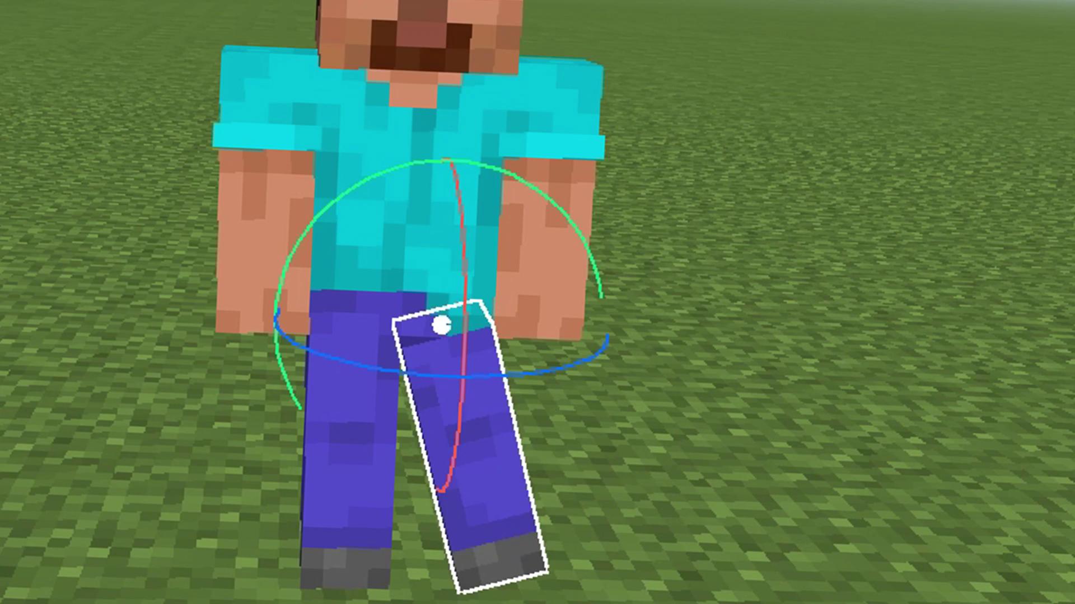
- Slide the Left leg kick keyframe from frame 20 to frame 10 and scrub to check it
{"action": "key", "text": "space"}
{"action": "key", "text": "space"}
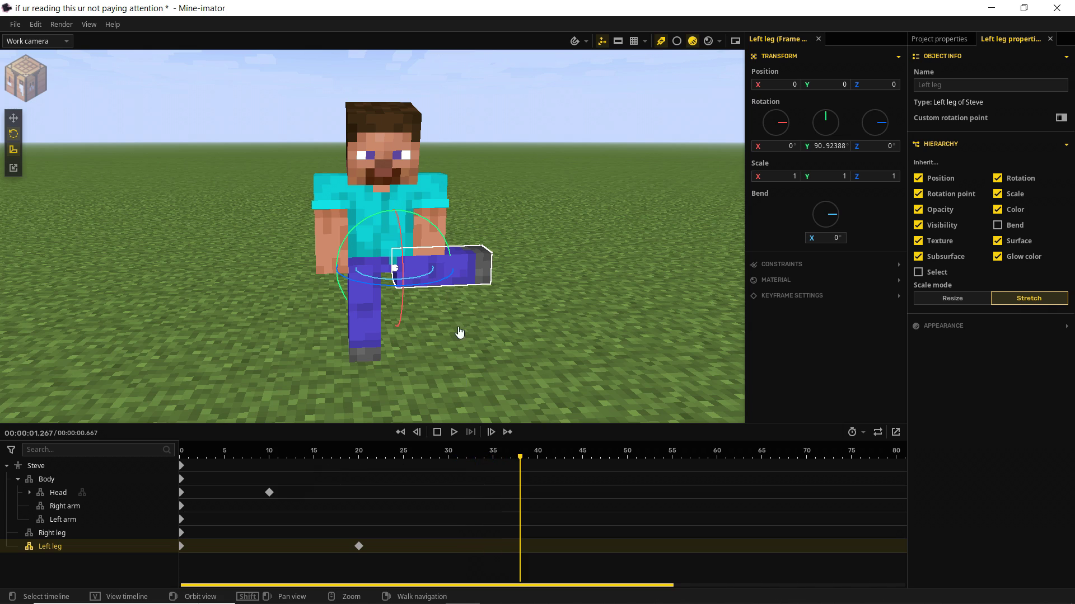
{"action": "left_click_drag", "start_coordinate": [358, 550], "coordinate": [269, 548]}
{"action": "key", "text": "space"}
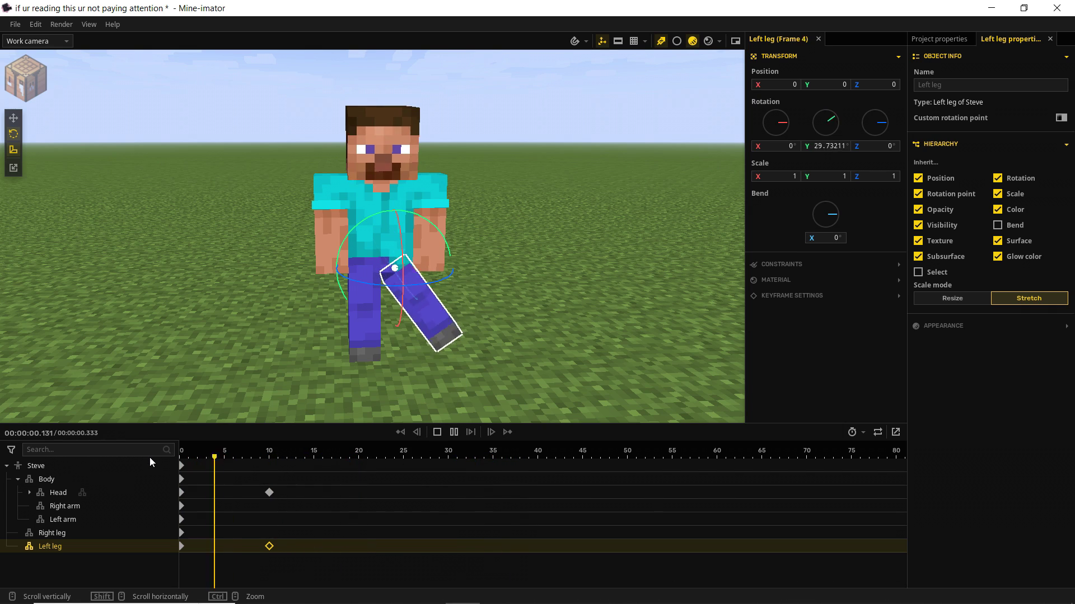
{"action": "left_click_drag", "start_coordinate": [174, 459], "coordinate": [239, 462]}
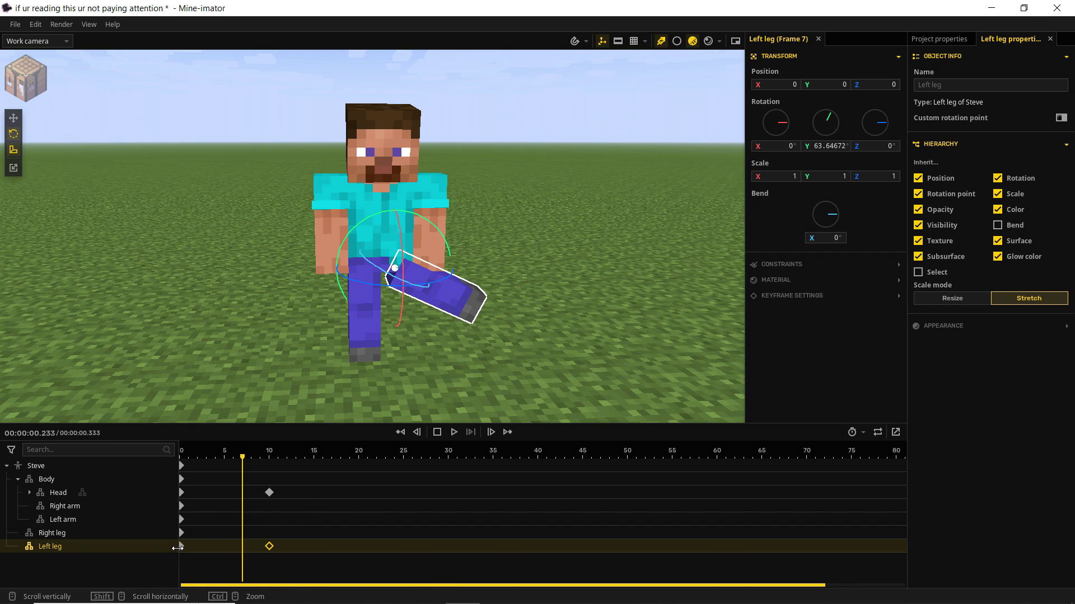
{"action": "left_click_drag", "start_coordinate": [246, 456], "coordinate": [314, 457]}
{"action": "left_click", "coordinate": [316, 218]}
- At frame 15 swing the right arm, left arm (89.08° Y) and right leg (-87.25° Y) outward, then play
{"action": "left_click_drag", "start_coordinate": [373, 150], "coordinate": [430, 235]}
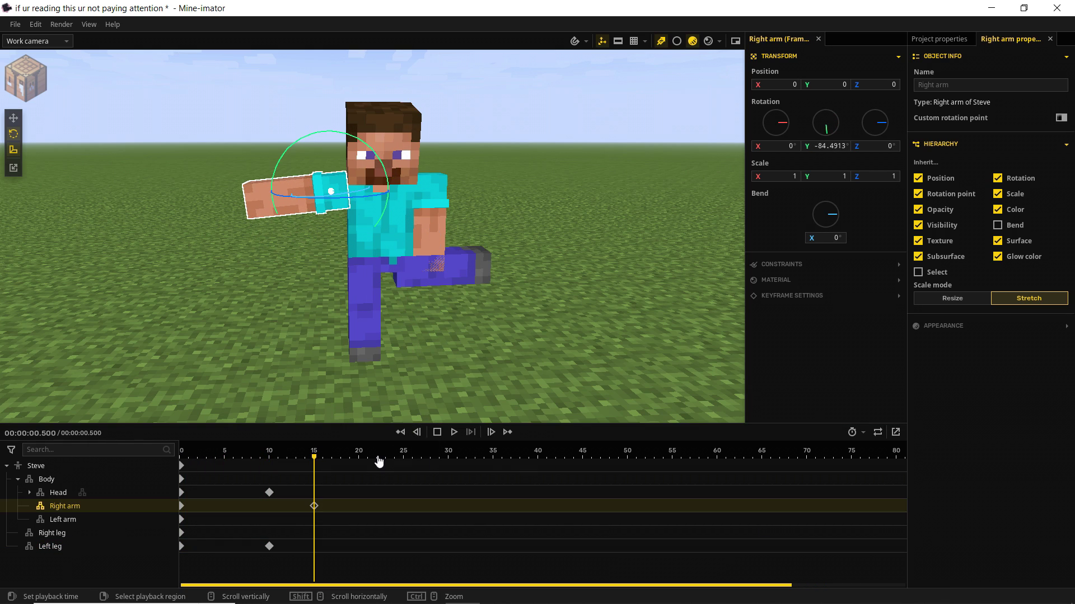
{"action": "left_click", "coordinate": [426, 215]}
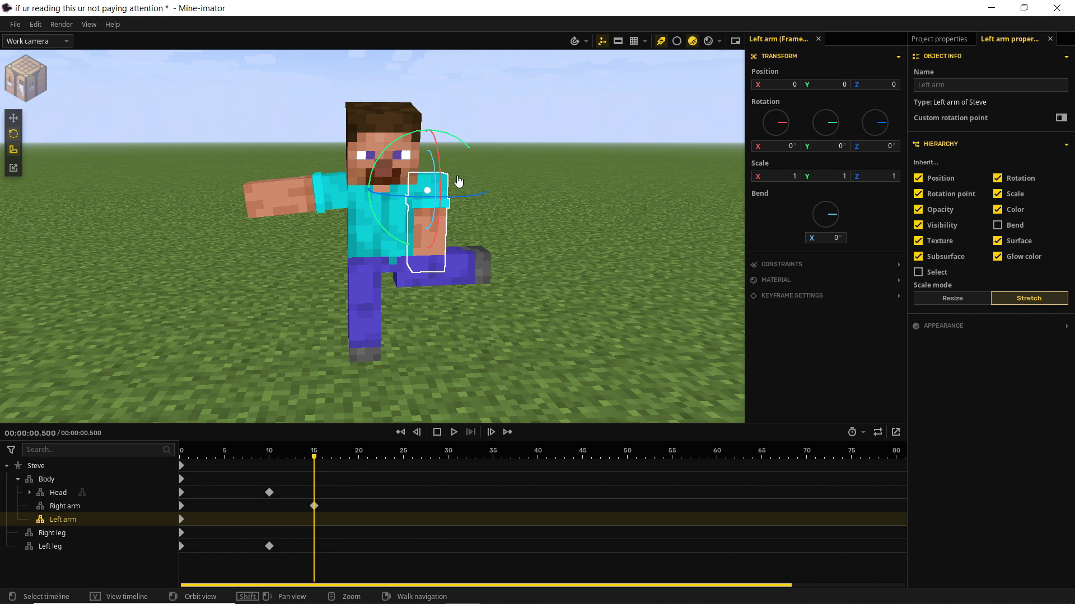
{"action": "left_click_drag", "start_coordinate": [473, 152], "coordinate": [372, 168]}
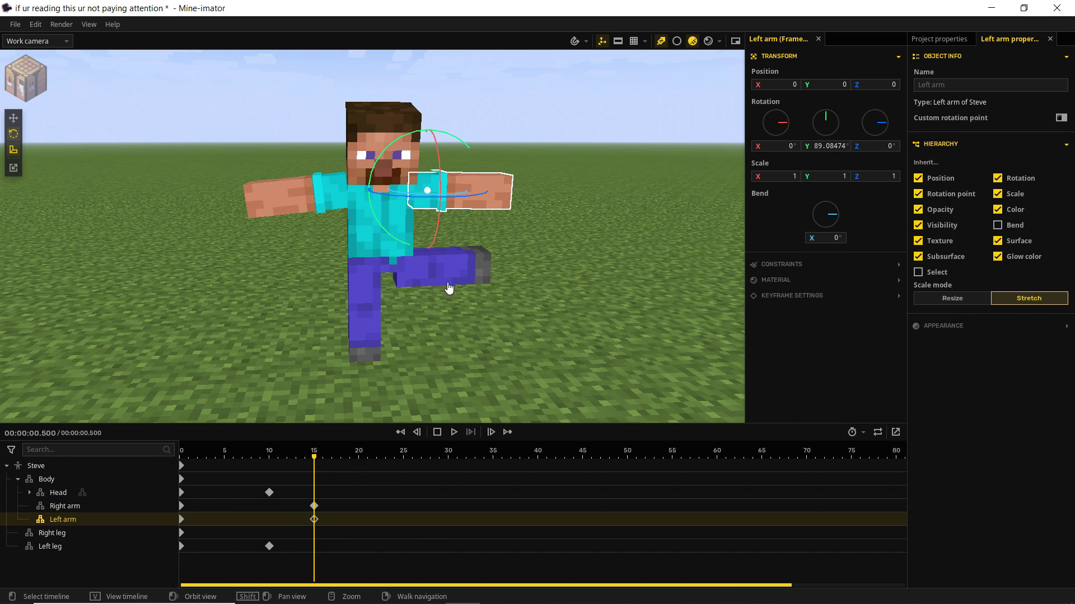
{"action": "left_click", "coordinate": [315, 536]}
{"action": "left_click_drag", "start_coordinate": [408, 243], "coordinate": [430, 290]}
{"action": "left_click_drag", "start_coordinate": [267, 457], "coordinate": [320, 458]}
{"action": "key", "text": "space"}
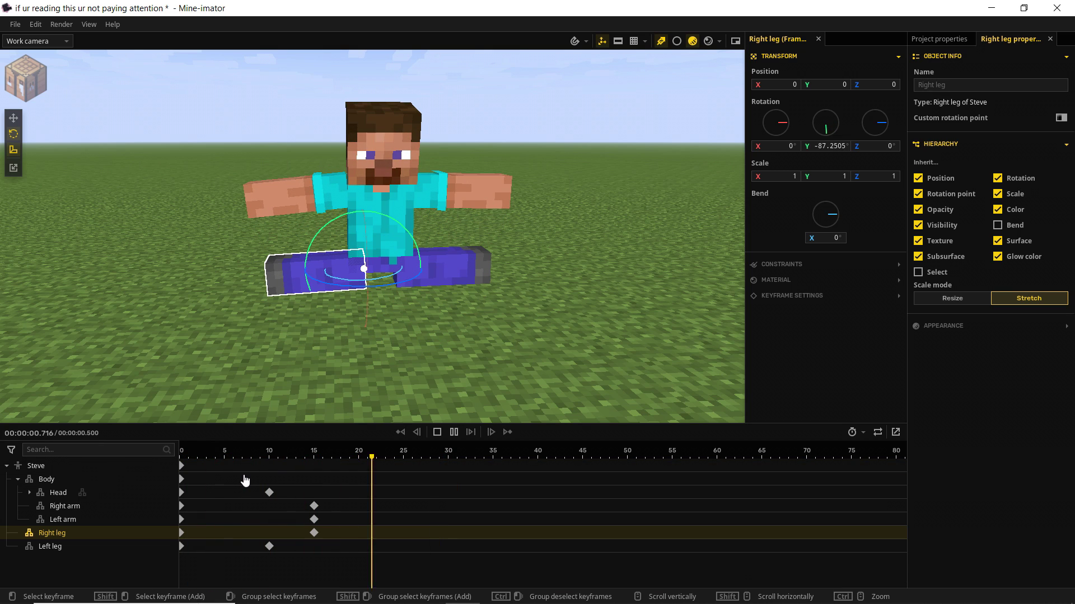
{"action": "left_click", "coordinate": [269, 457]}
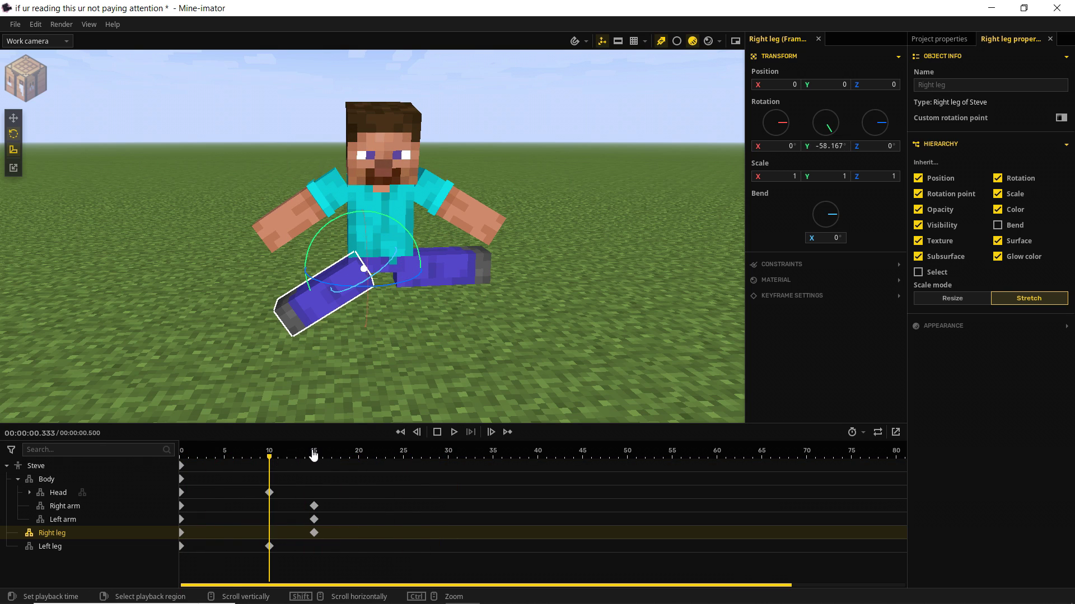
{"action": "left_click", "coordinate": [181, 454]}
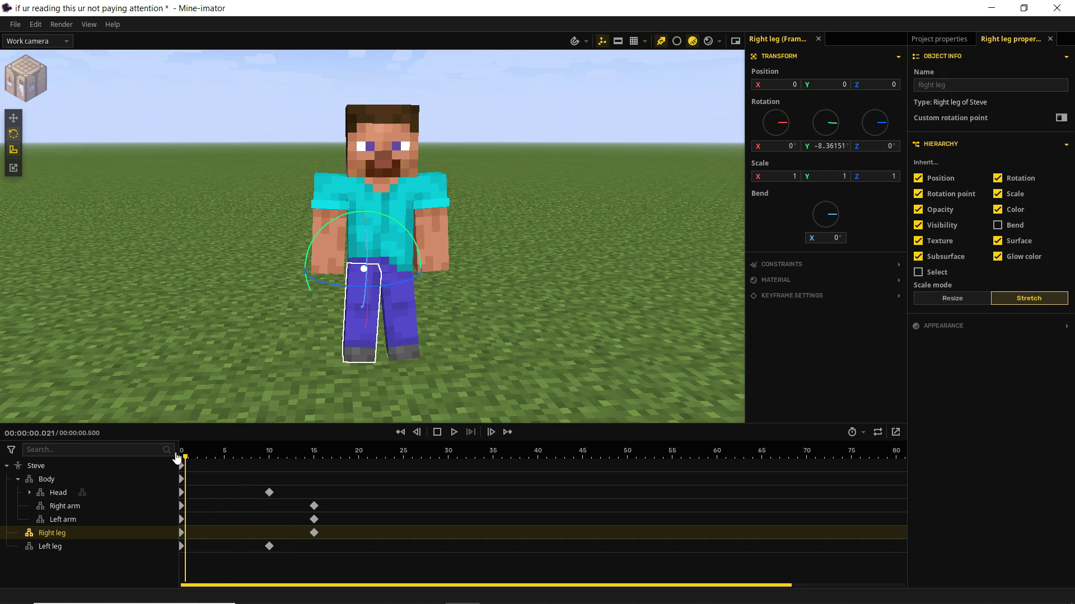
{"action": "left_click", "coordinate": [454, 432]}
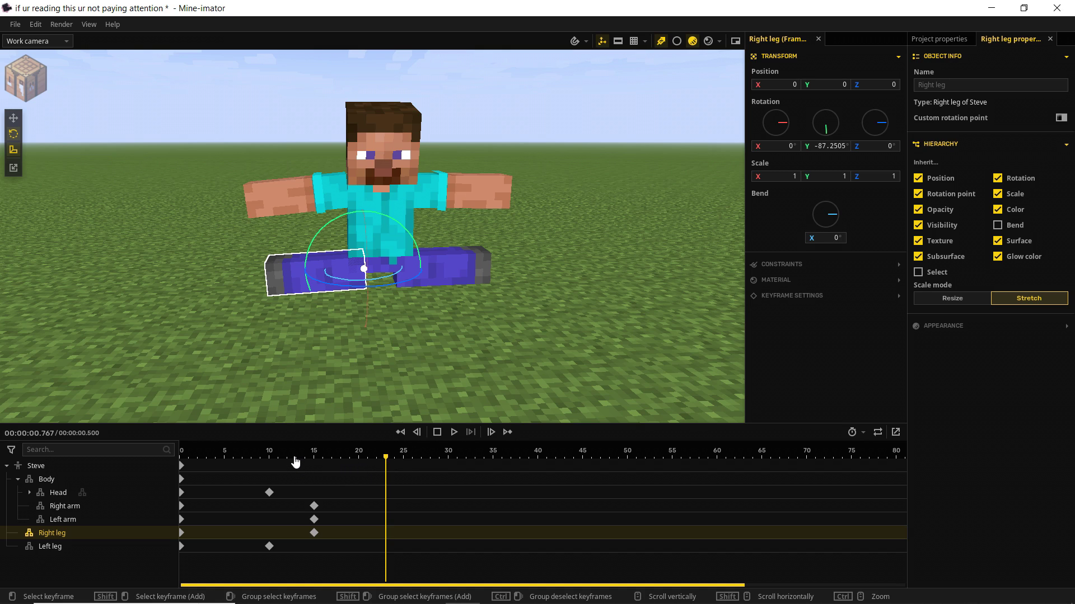
{"action": "left_click_drag", "start_coordinate": [283, 460], "coordinate": [201, 485]}
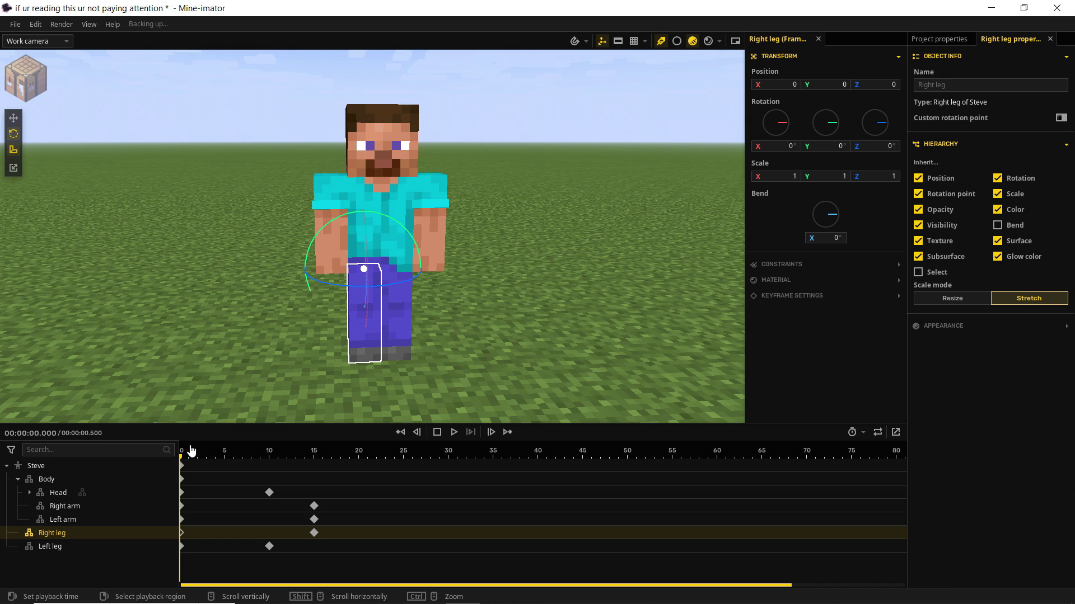
{"action": "left_click_drag", "start_coordinate": [187, 455], "coordinate": [200, 521]}
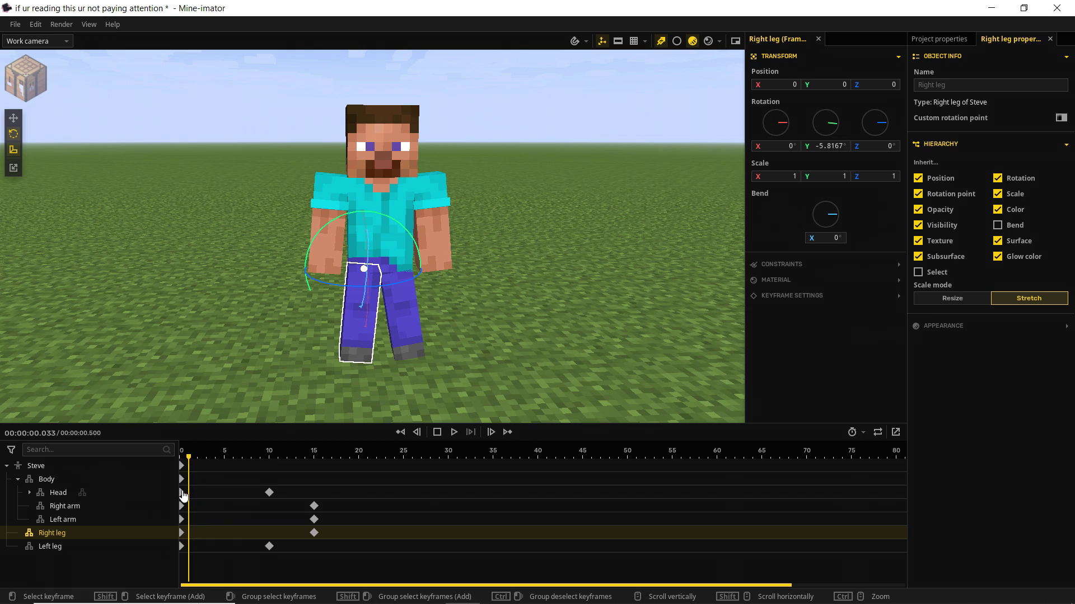
- Inspect the Left leg frame-0 keyframe's Transition list, leaving it on Linear
{"action": "left_click", "coordinate": [185, 553]}
{"action": "left_click", "coordinate": [182, 551]}
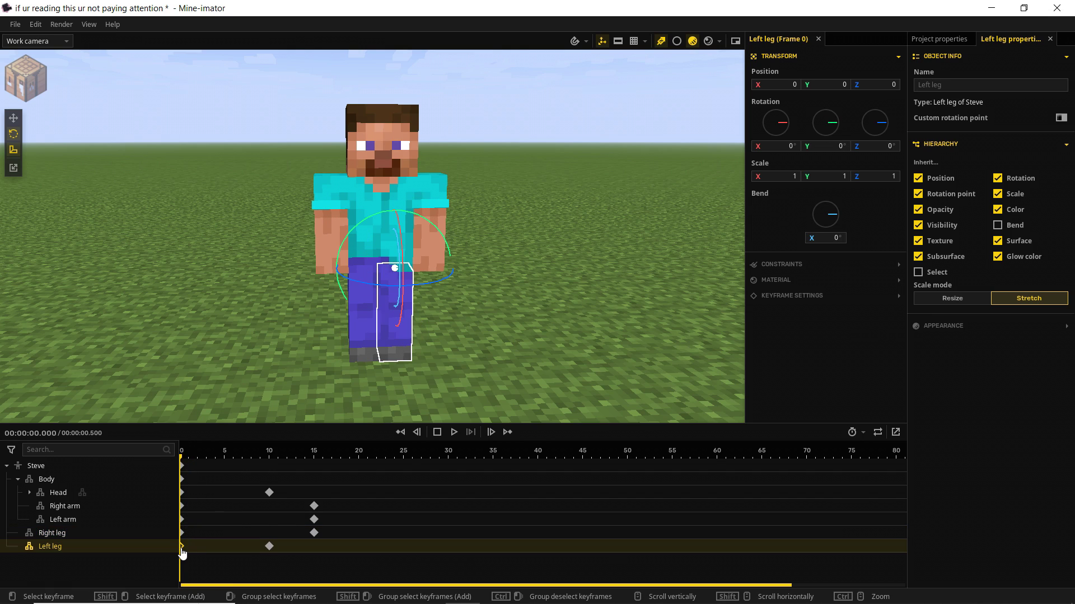
{"action": "left_click", "coordinate": [811, 300]}
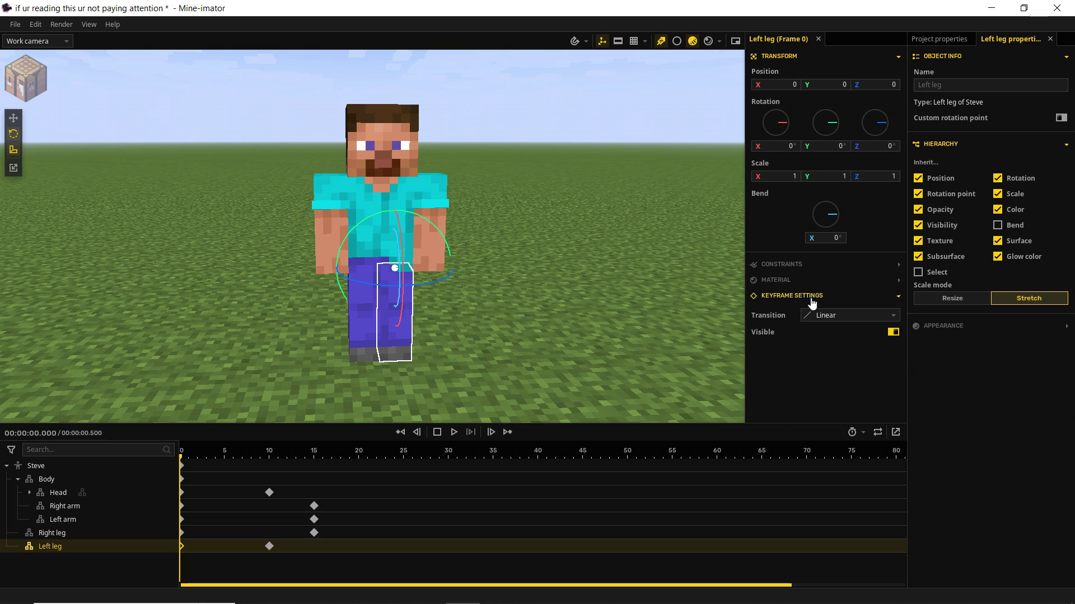
{"action": "left_click", "coordinate": [837, 319]}
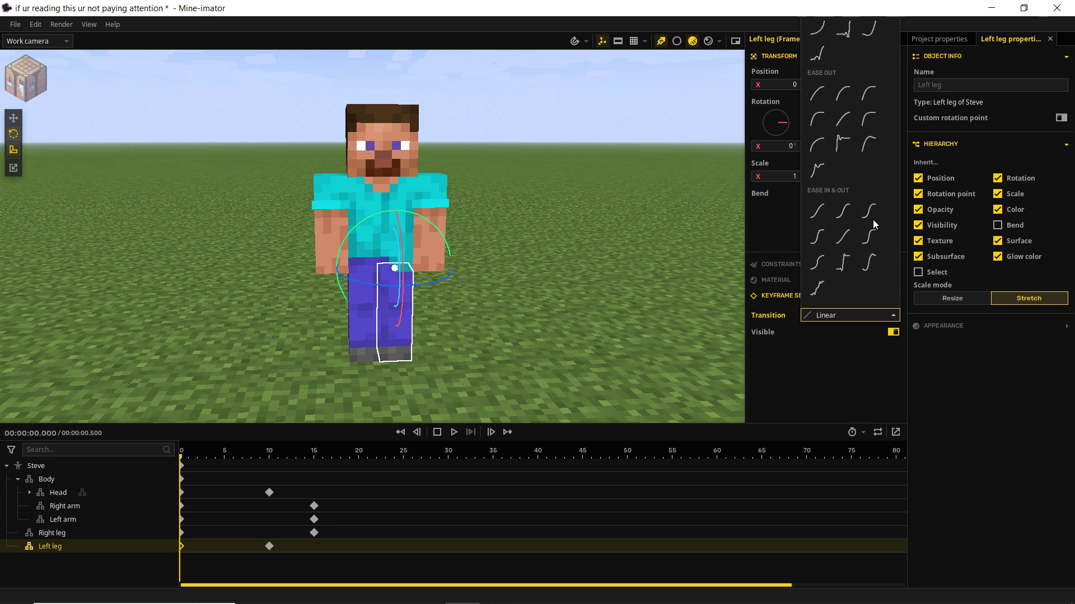
{"action": "left_click", "coordinate": [848, 315]}
{"action": "left_click", "coordinate": [35, 24]}
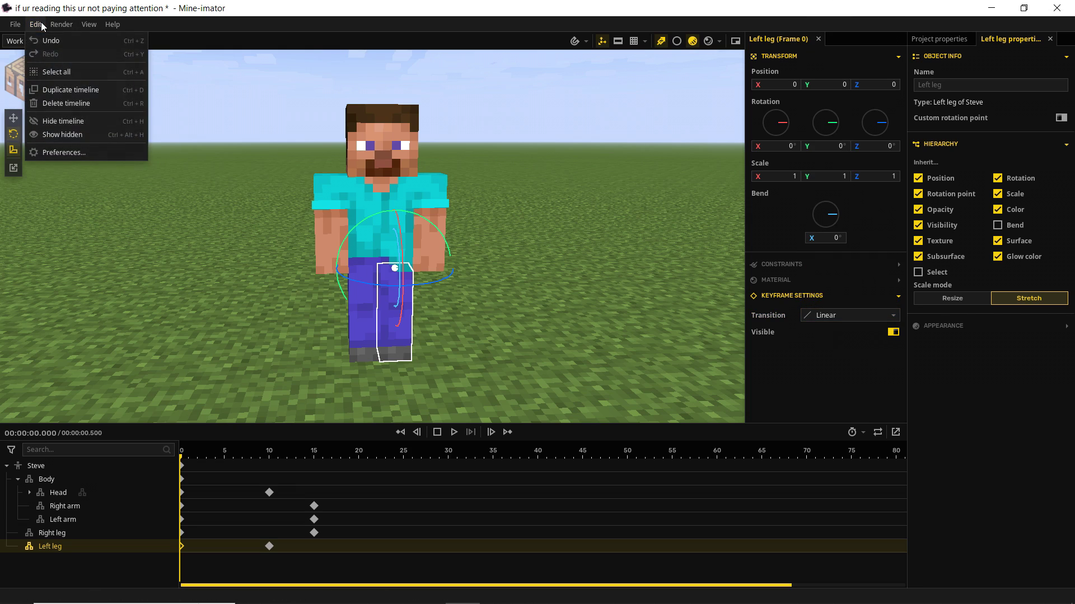
- Toggle Compact panels off and back on in Preferences, then close Preferences with the transition still Linear
{"action": "left_click", "coordinate": [62, 153]}
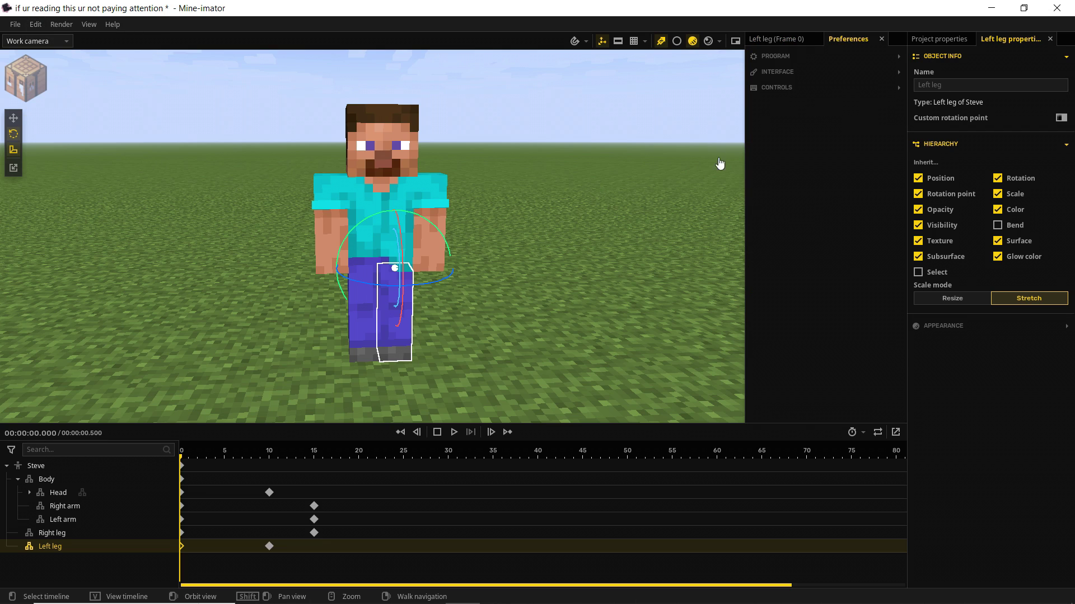
{"action": "left_click", "coordinate": [799, 72]}
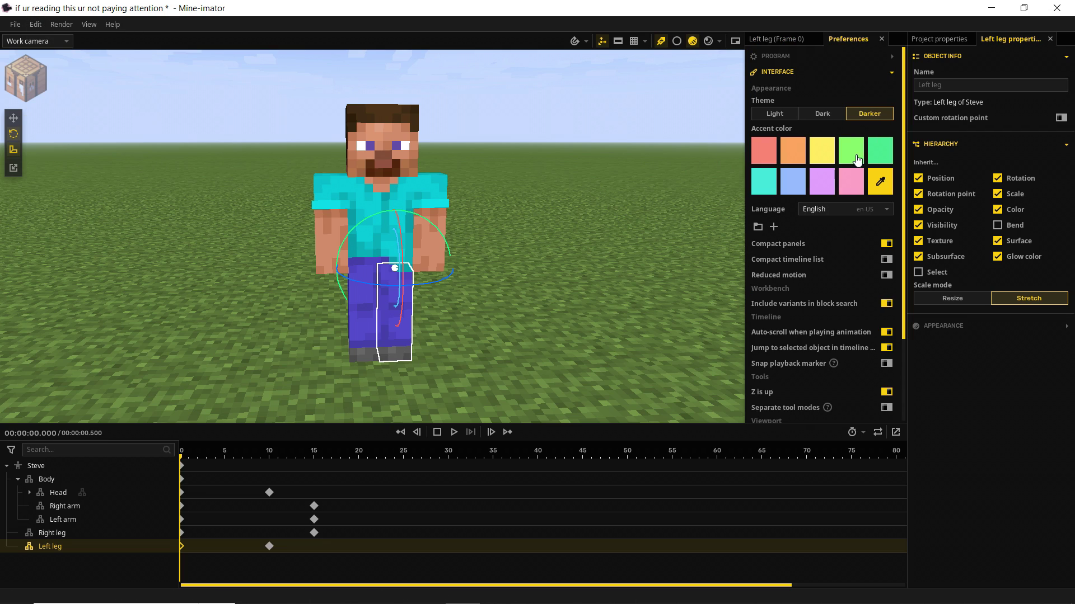
{"action": "left_click", "coordinate": [887, 244]}
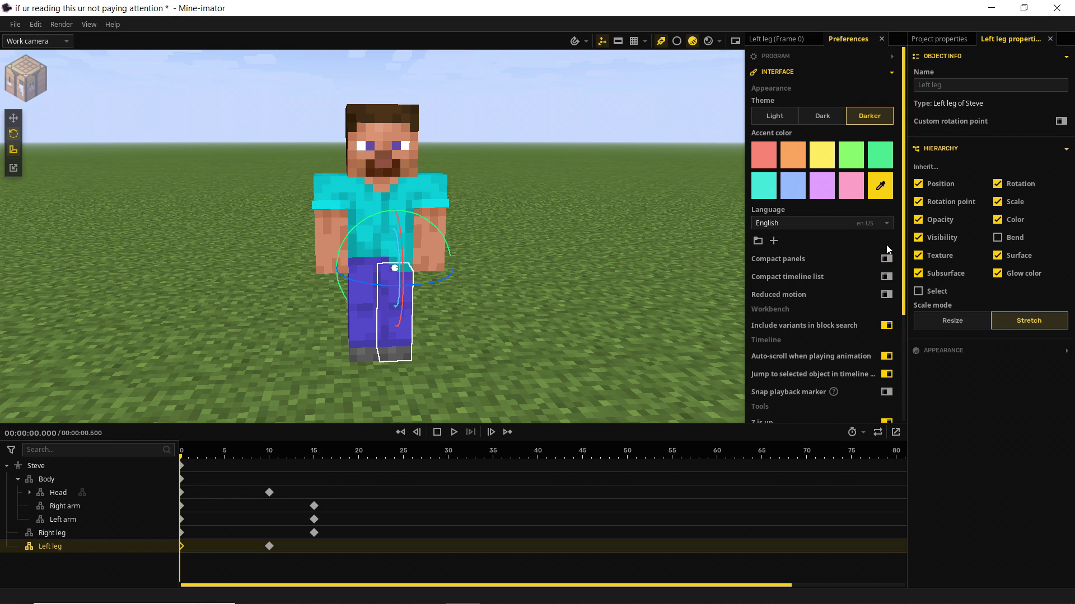
{"action": "left_click", "coordinate": [781, 44]}
{"action": "left_click", "coordinate": [820, 337]}
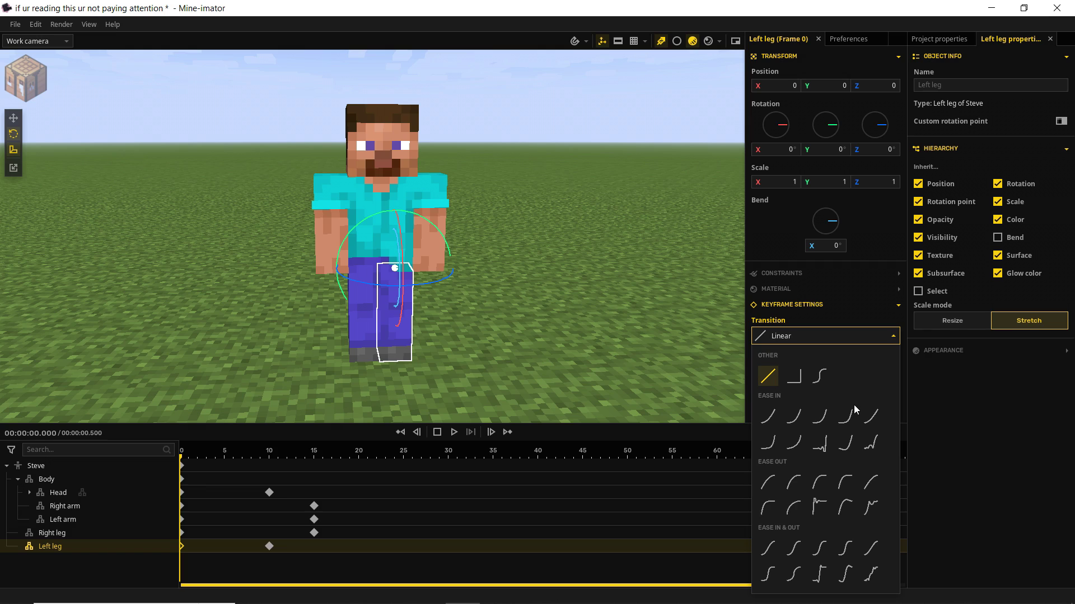
{"action": "left_click", "coordinate": [843, 40]}
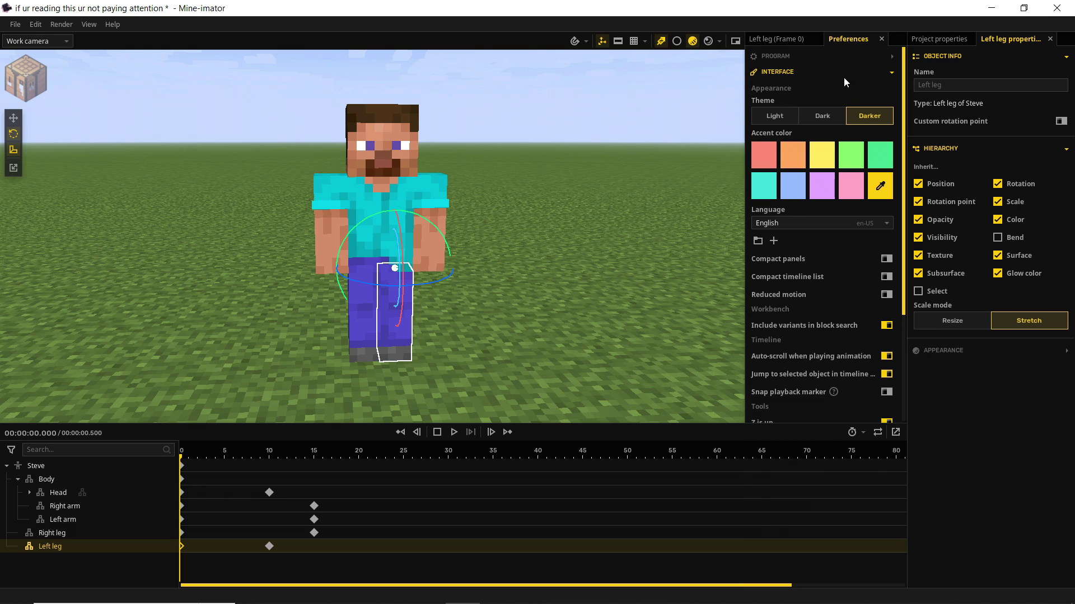
{"action": "left_click", "coordinate": [886, 259]}
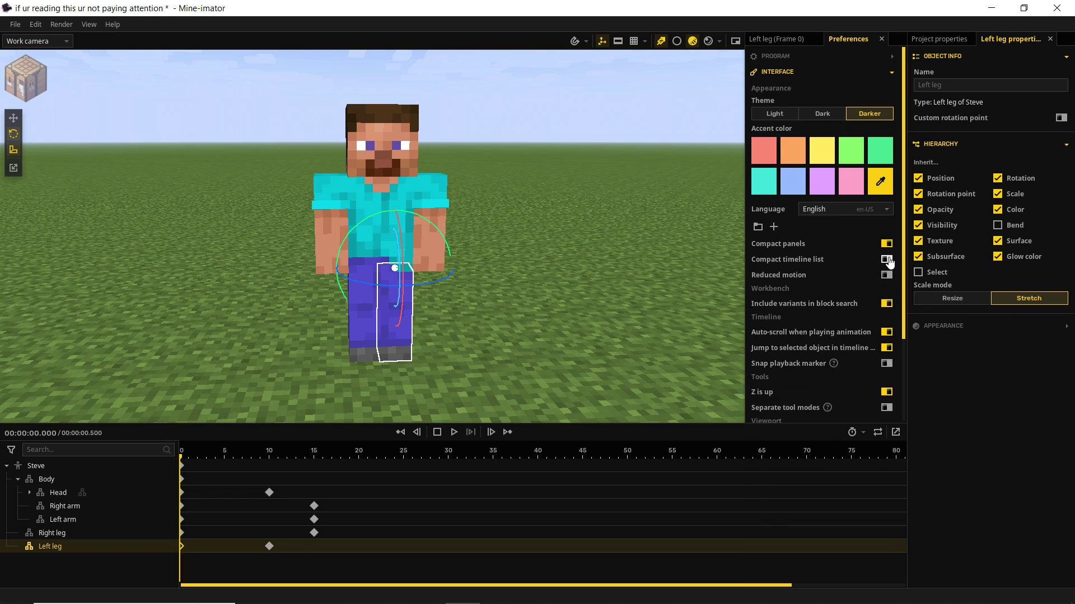
{"action": "left_click", "coordinate": [882, 39]}
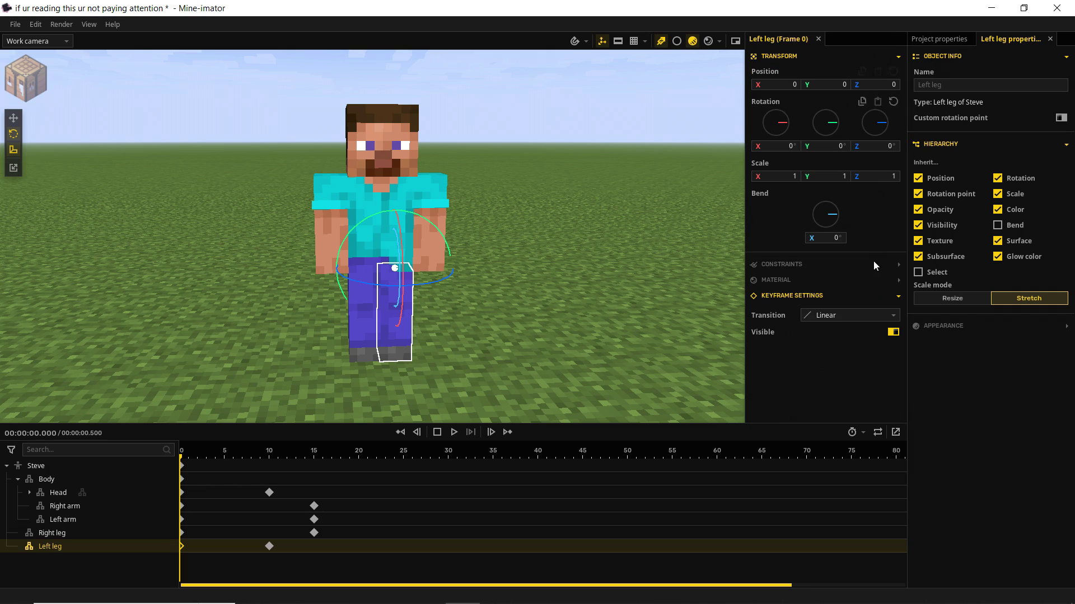
{"action": "left_click", "coordinate": [839, 316]}
{"action": "left_click", "coordinate": [832, 316]}
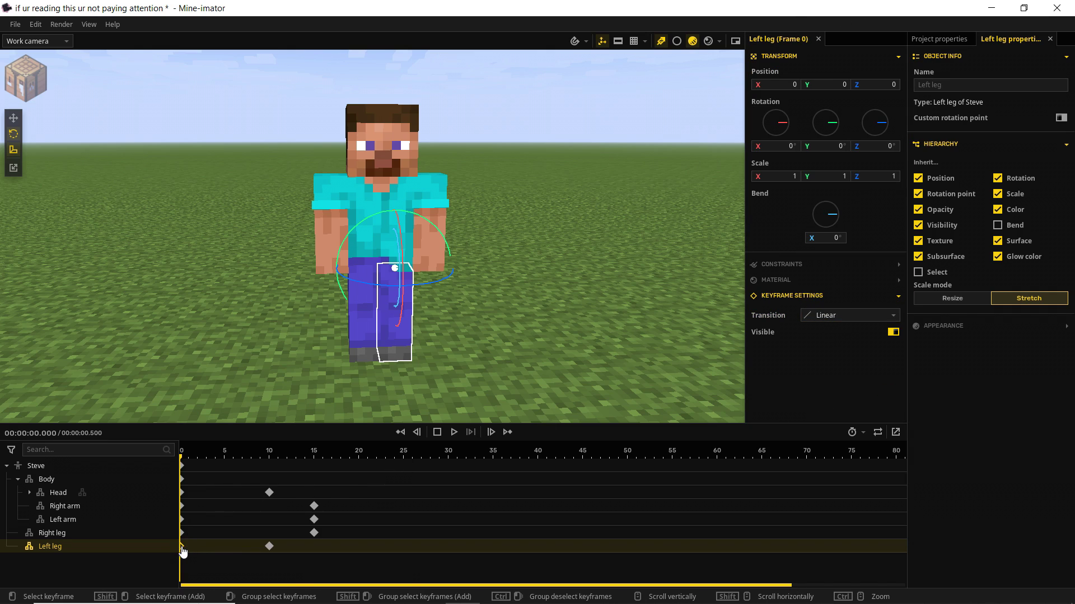
- Set the Left leg frame-0 keyframe's transition to Bounce (Ease in) and play the animation
{"action": "right_click", "coordinate": [206, 549]}
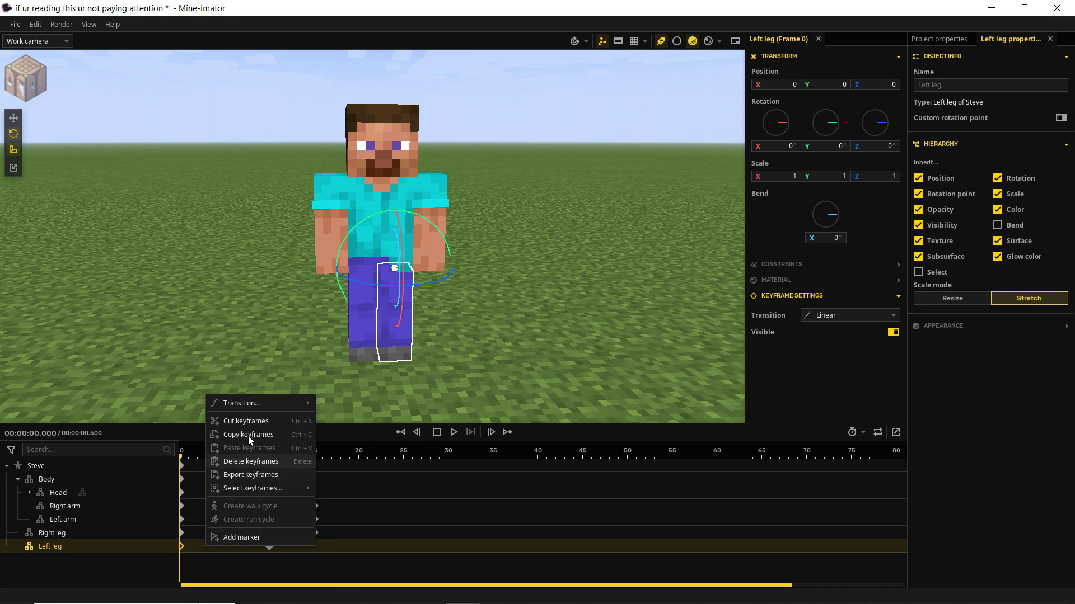
{"action": "mouse_move", "coordinate": [252, 404]}
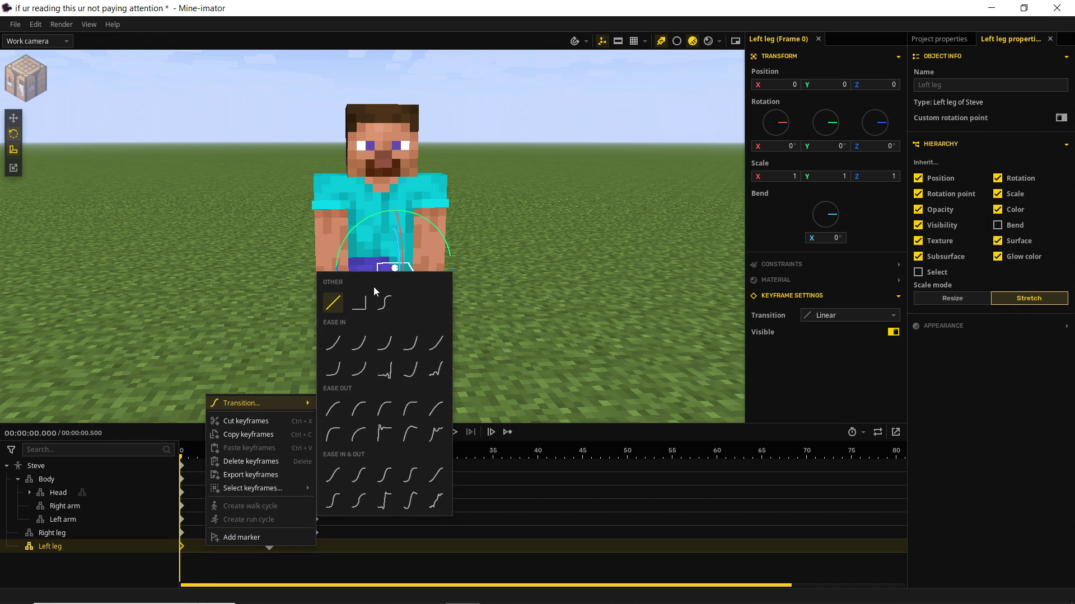
{"action": "left_click", "coordinate": [382, 482]}
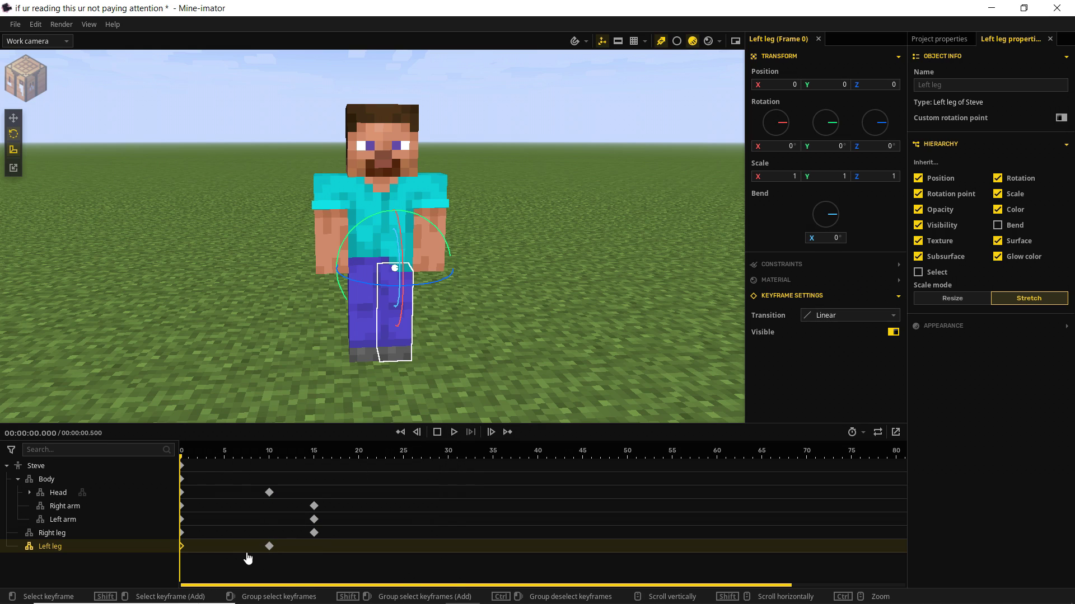
{"action": "right_click", "coordinate": [201, 546]}
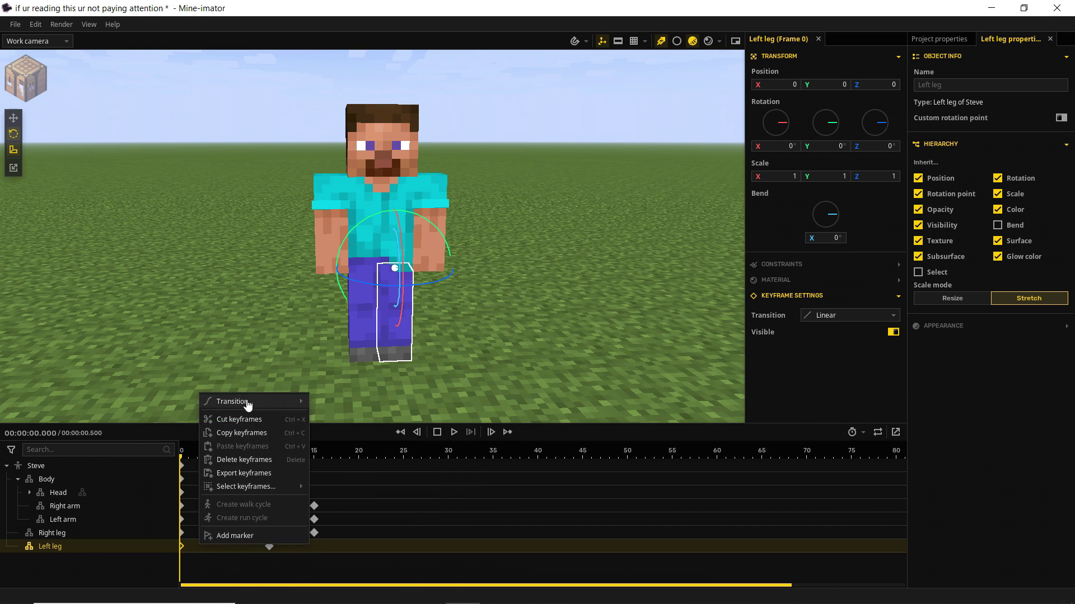
{"action": "mouse_move", "coordinate": [289, 404]}
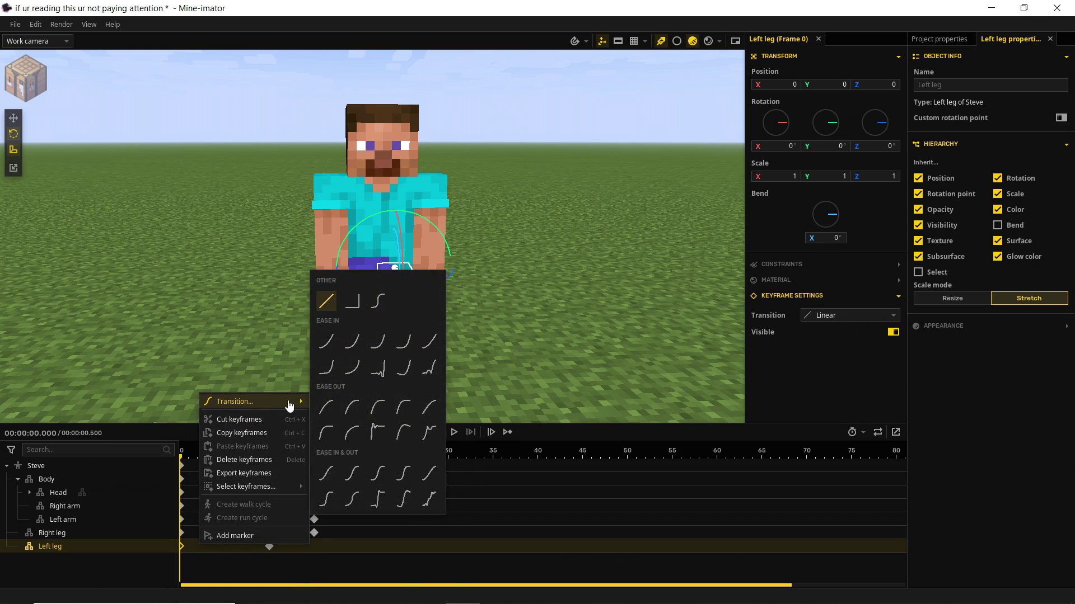
{"action": "left_click", "coordinate": [429, 370]}
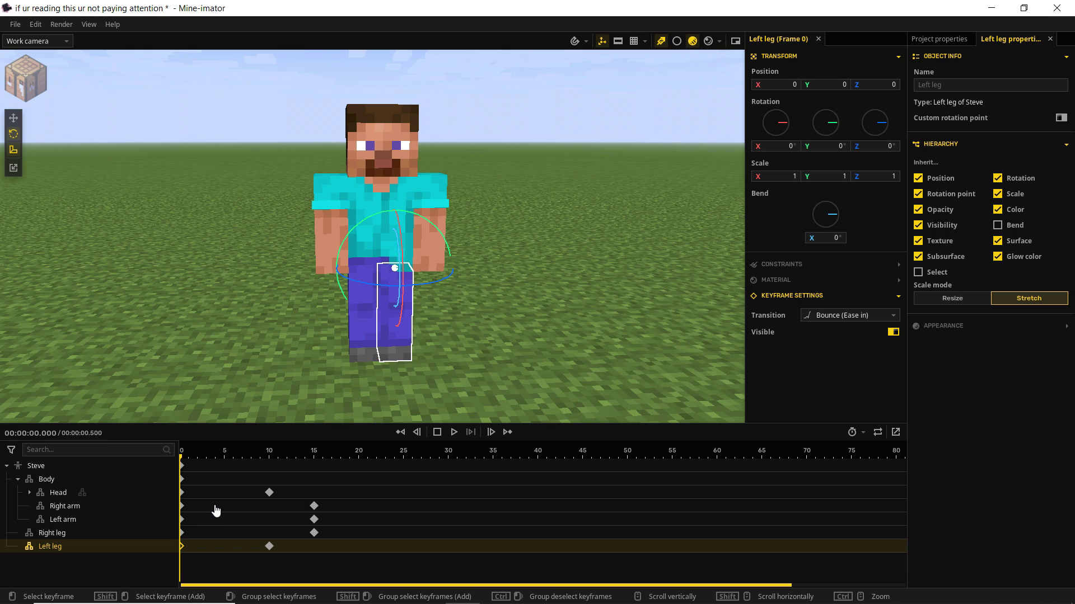
{"action": "key", "text": "space"}
{"action": "key", "text": "space"}
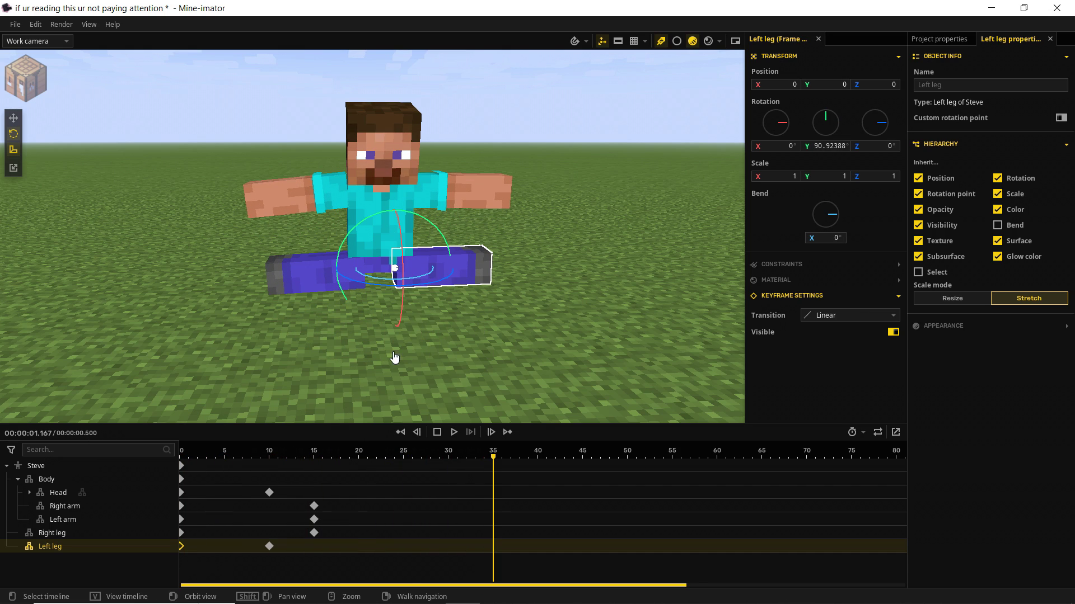
{"action": "left_click", "coordinate": [182, 546]}
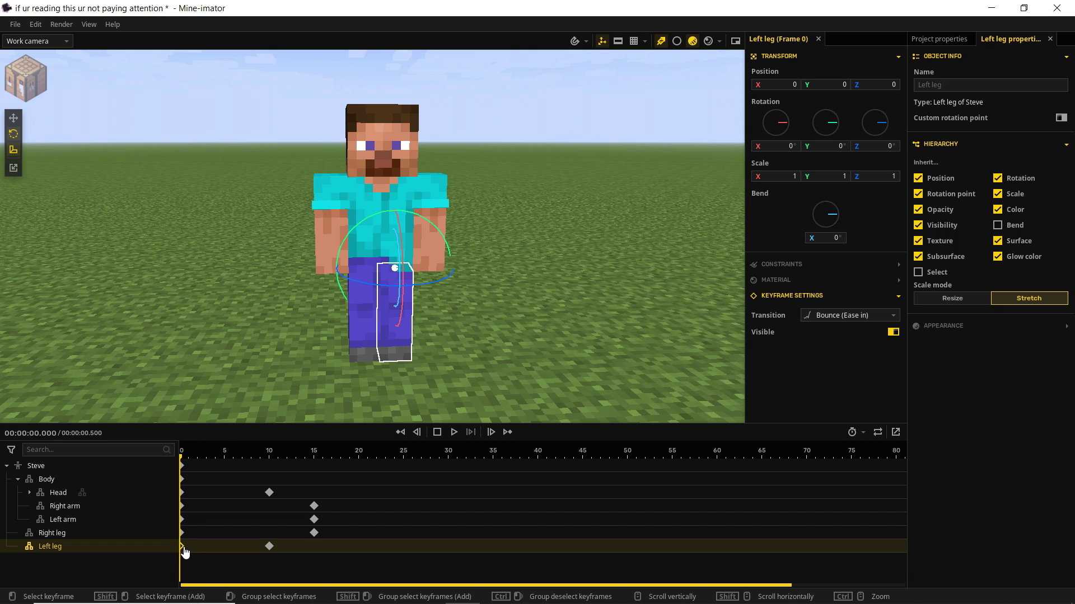
{"action": "left_click", "coordinate": [182, 520]}
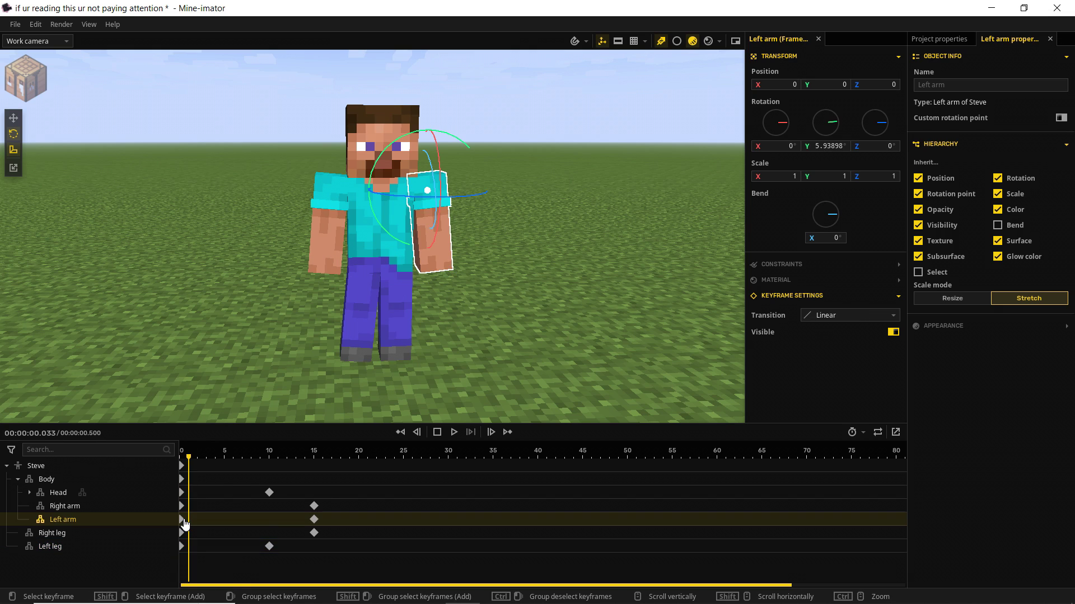
{"action": "left_click", "coordinate": [181, 493]}
{"action": "left_click", "coordinate": [546, 282]}
{"action": "key", "text": "space"}
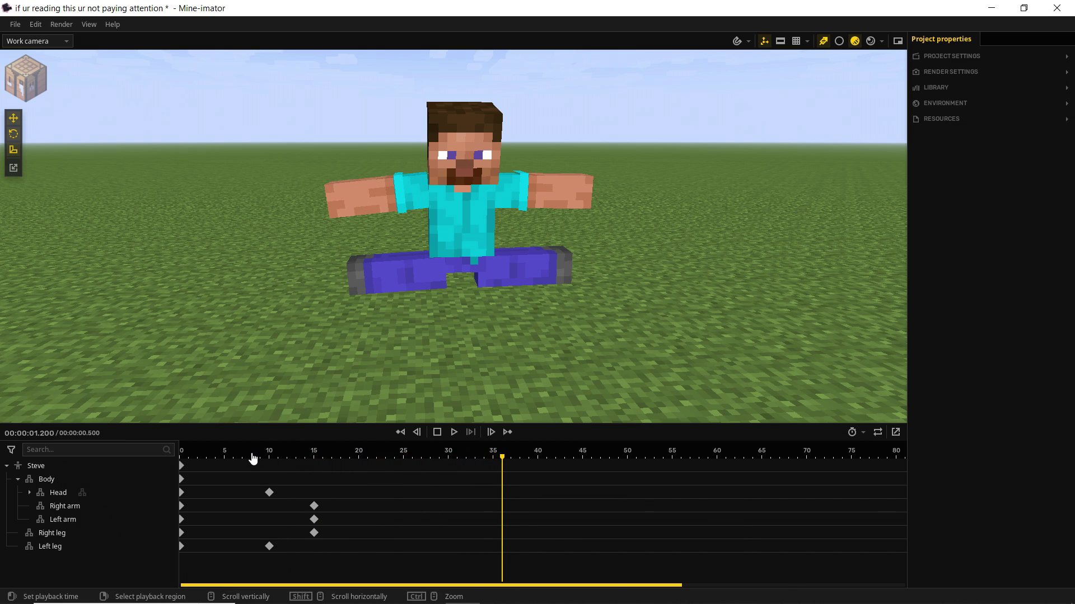
{"action": "left_click", "coordinate": [196, 454]}
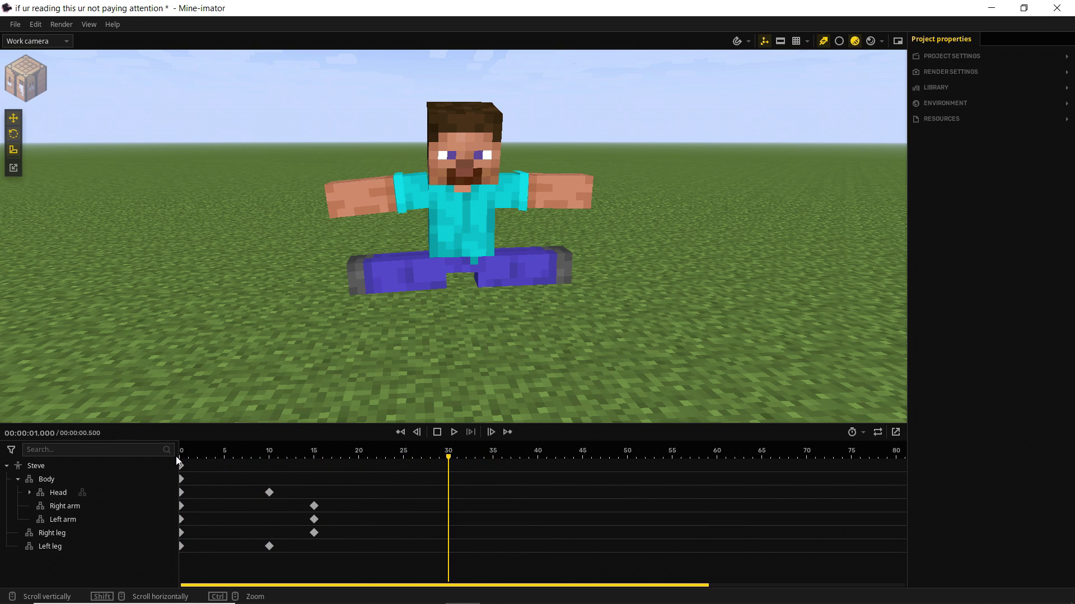
{"action": "left_click", "coordinate": [184, 460]}
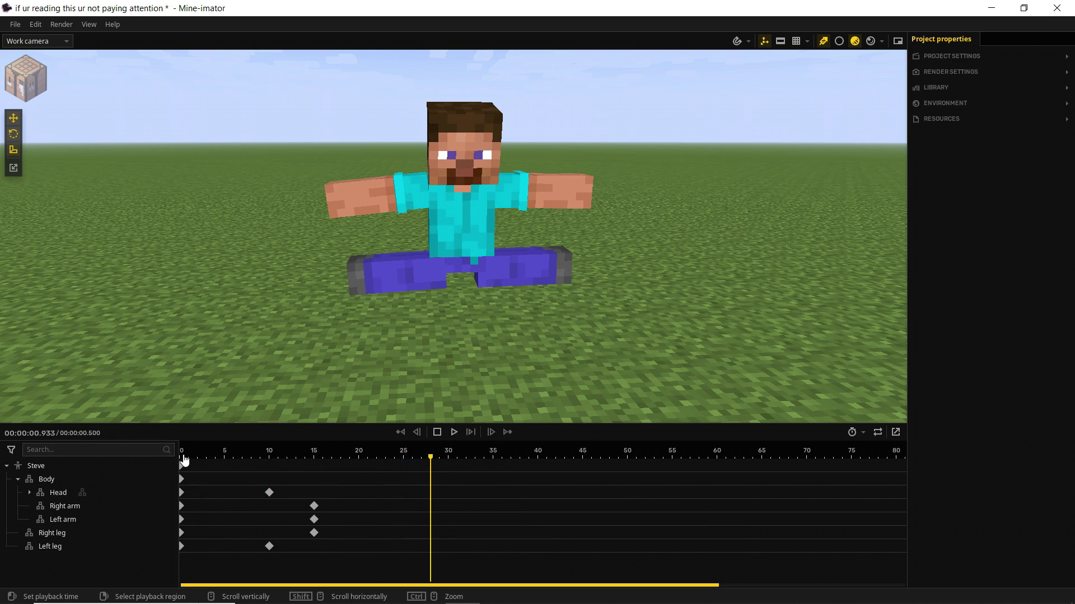
{"action": "left_click", "coordinate": [182, 506]}
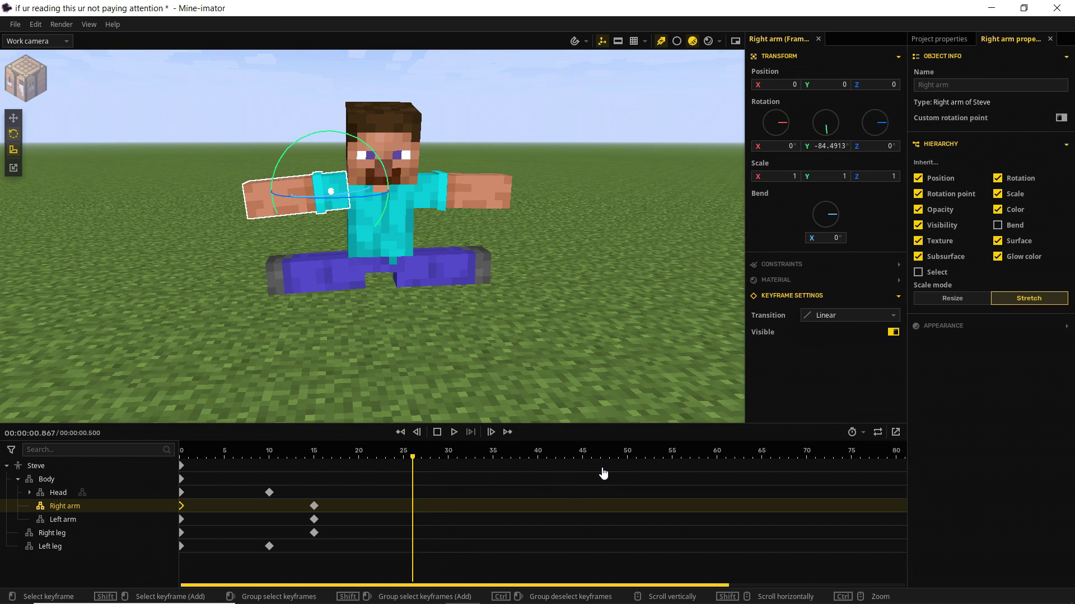
- Add a frame-60 keyframe on Steve that lowers him to Z -10.02
{"action": "left_click", "coordinate": [717, 467]}
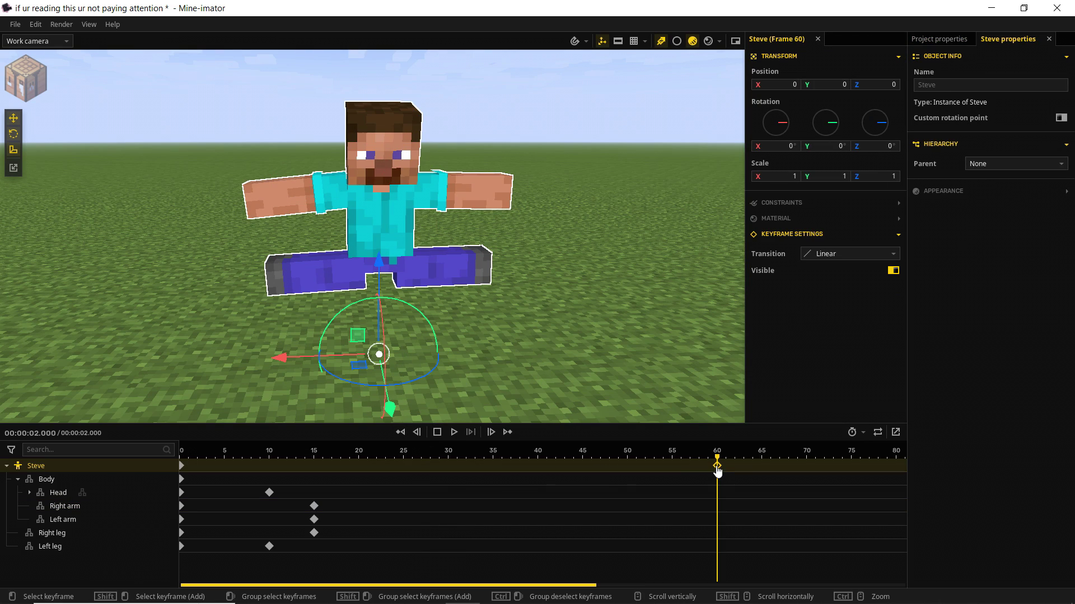
{"action": "left_click", "coordinate": [182, 466]}
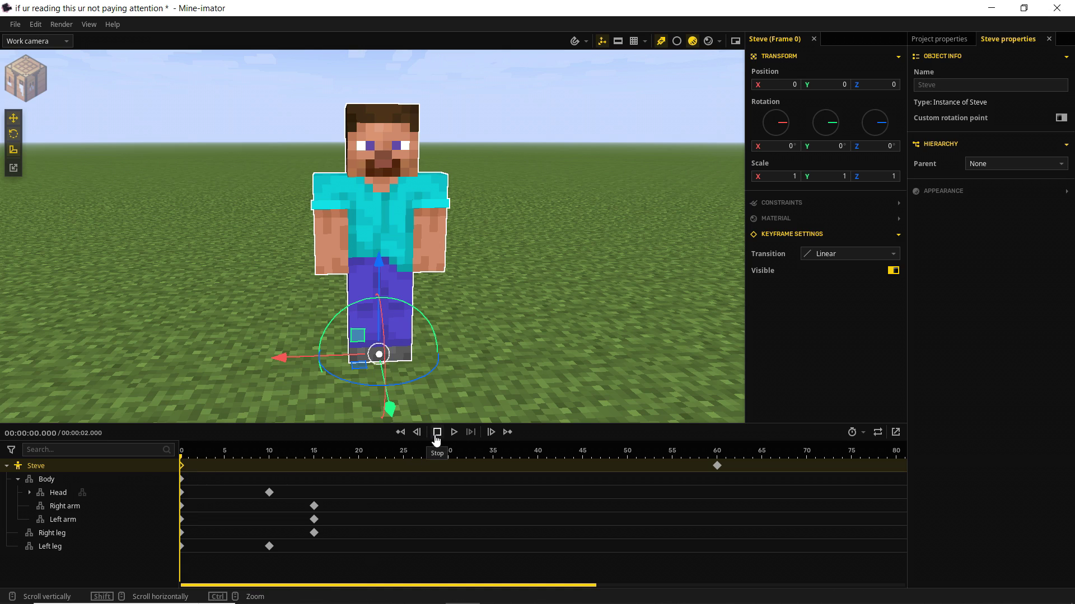
{"action": "left_click", "coordinate": [717, 466]}
{"action": "left_click_drag", "start_coordinate": [380, 272], "coordinate": [390, 337]}
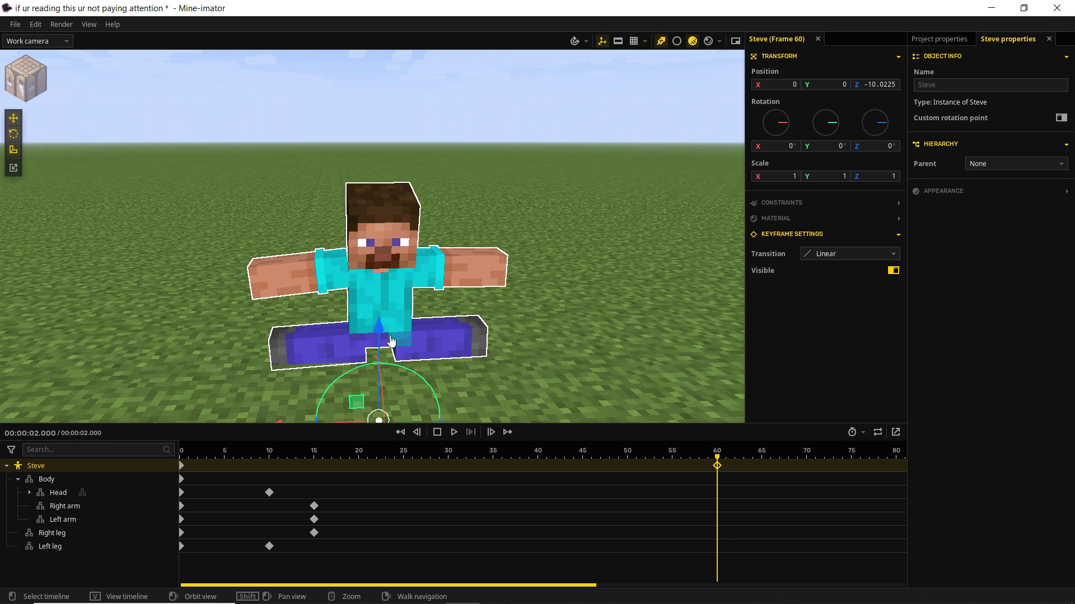
{"action": "left_click", "coordinate": [183, 468]}
{"action": "right_click", "coordinate": [184, 470]}
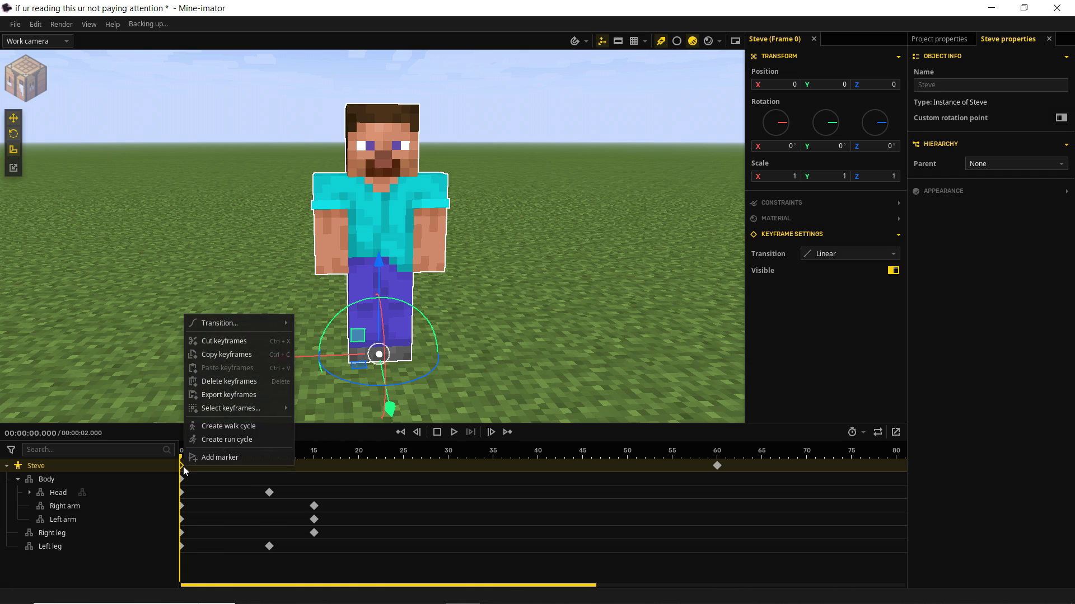
- Give Steve's first keyframe a Bounce (Ease out) transition and preview the move
{"action": "mouse_move", "coordinate": [291, 325]}
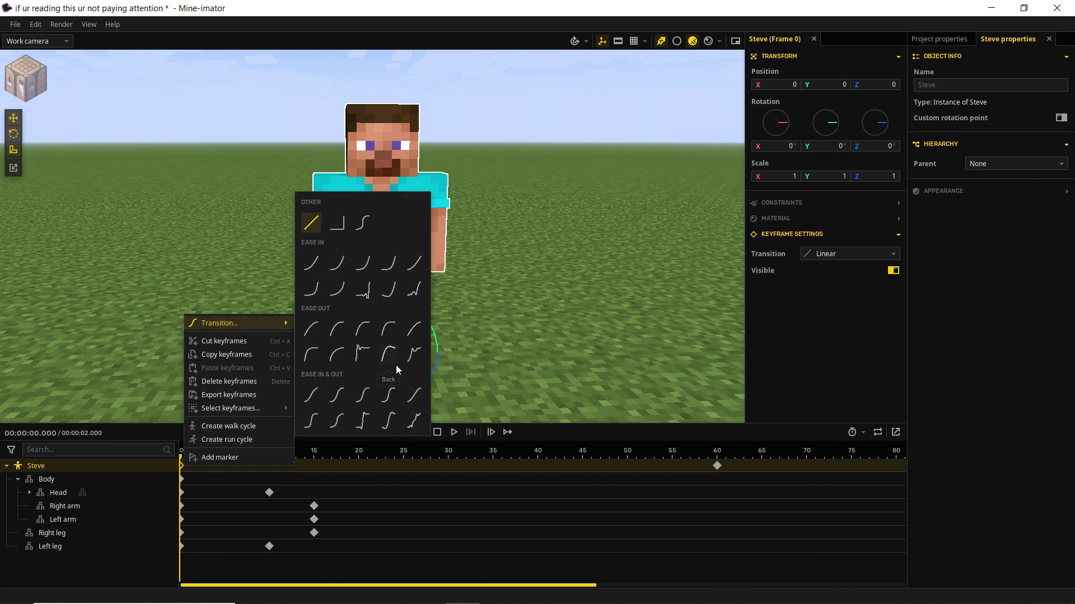
{"action": "left_click", "coordinate": [416, 355]}
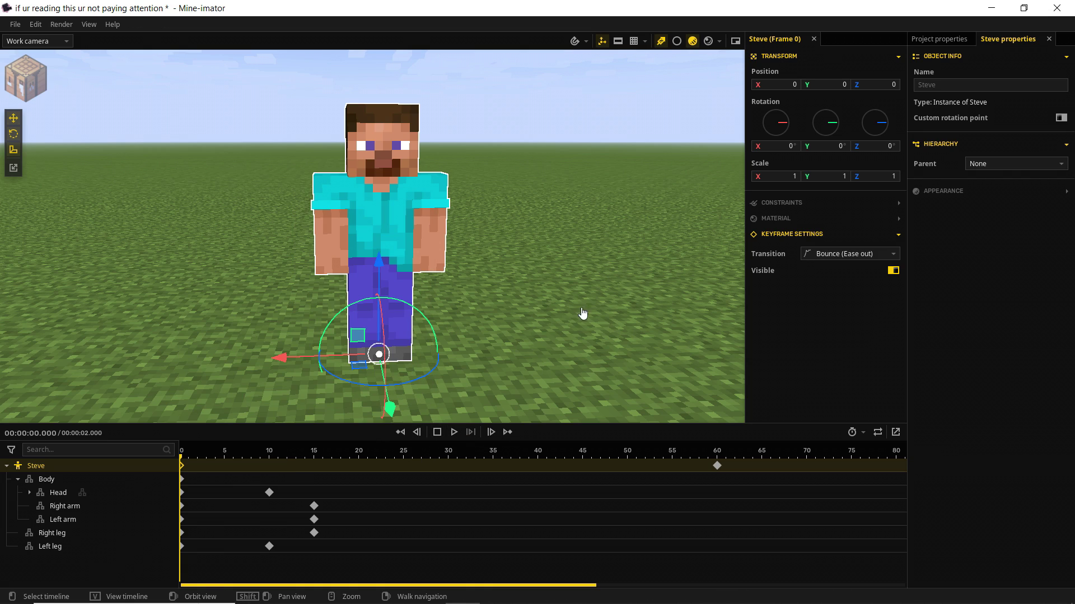
{"action": "key", "text": "space"}
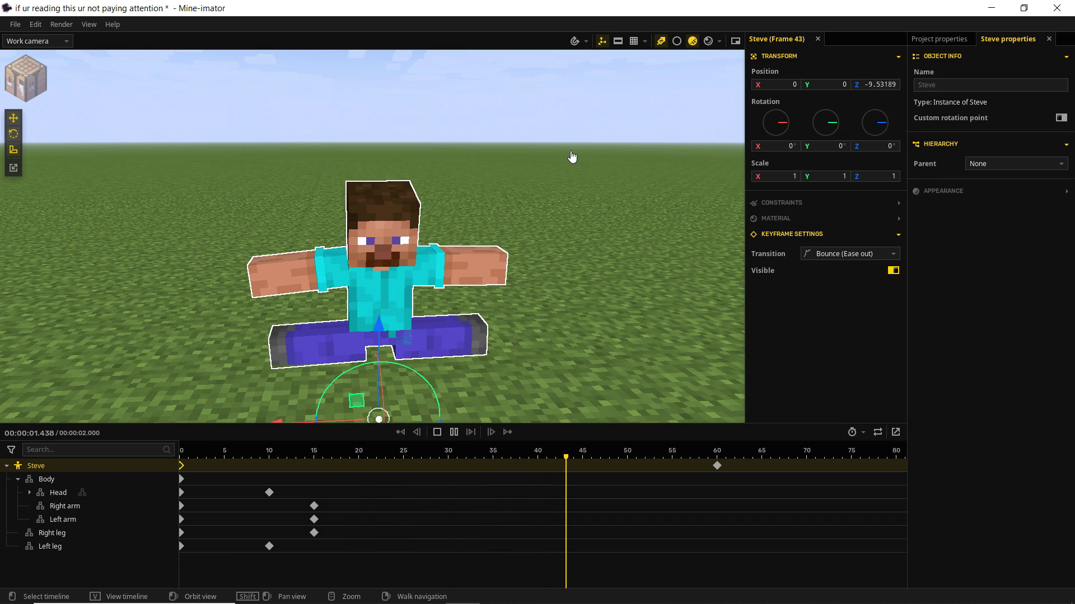
{"action": "left_click_drag", "start_coordinate": [312, 455], "coordinate": [173, 464]}
{"action": "key", "text": "space"}
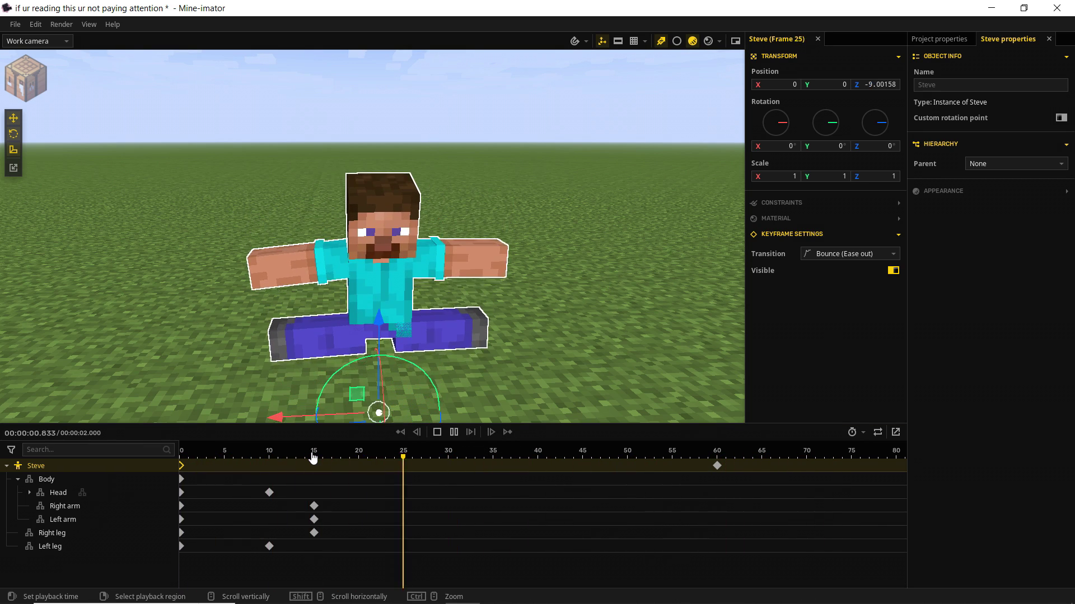
{"action": "left_click_drag", "start_coordinate": [263, 459], "coordinate": [175, 464]}
- Move Steve's Z -10.02 keyframe from frame 60 to frame 30 and replay it
{"action": "left_click_drag", "start_coordinate": [713, 470], "coordinate": [449, 473]}
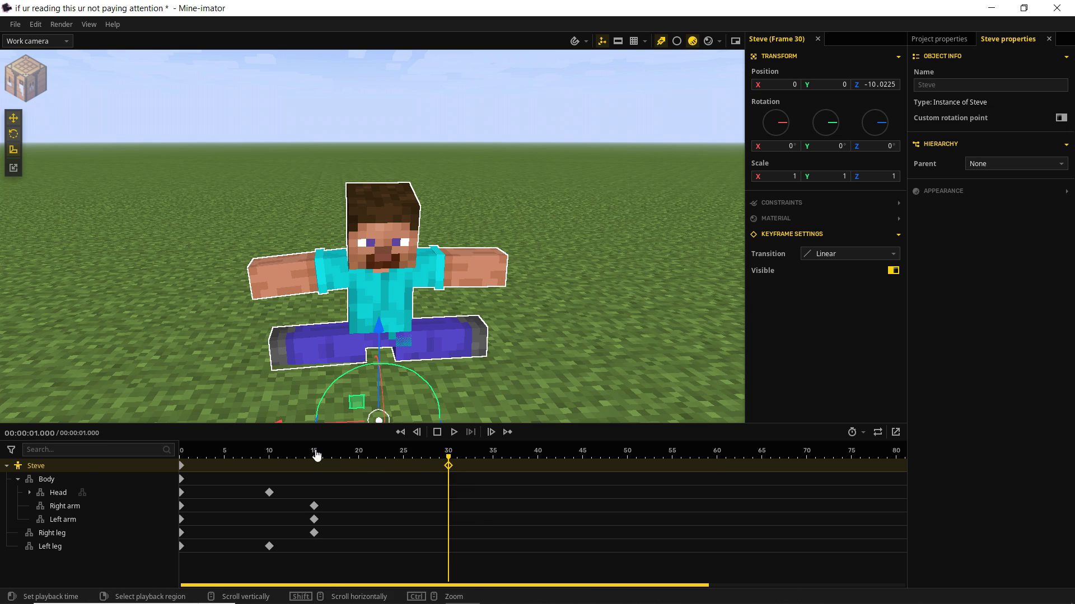
{"action": "key", "text": "space"}
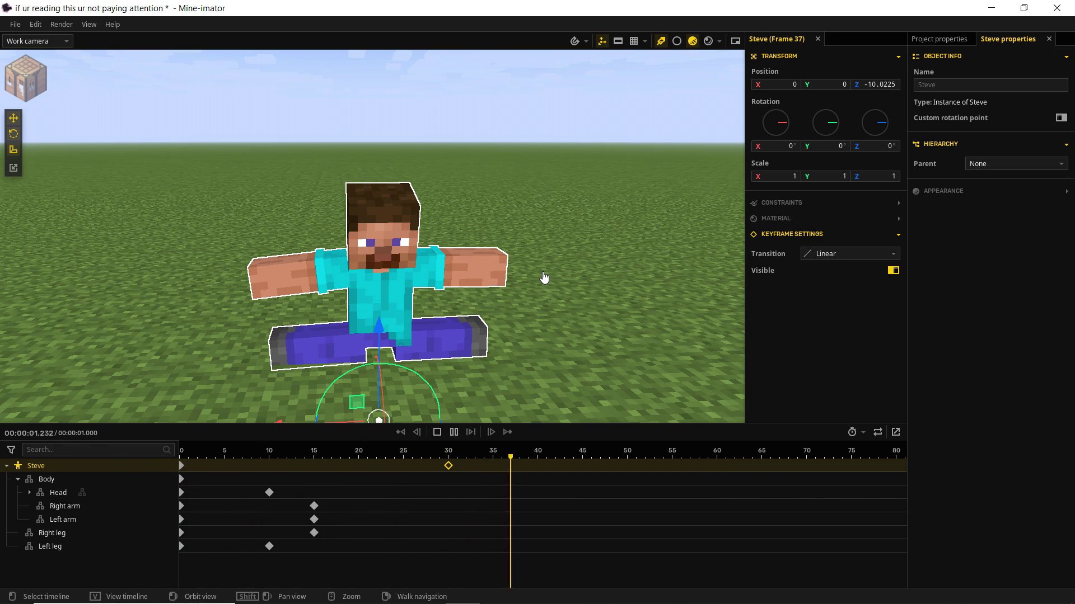
{"action": "left_click_drag", "start_coordinate": [227, 451], "coordinate": [174, 462]}
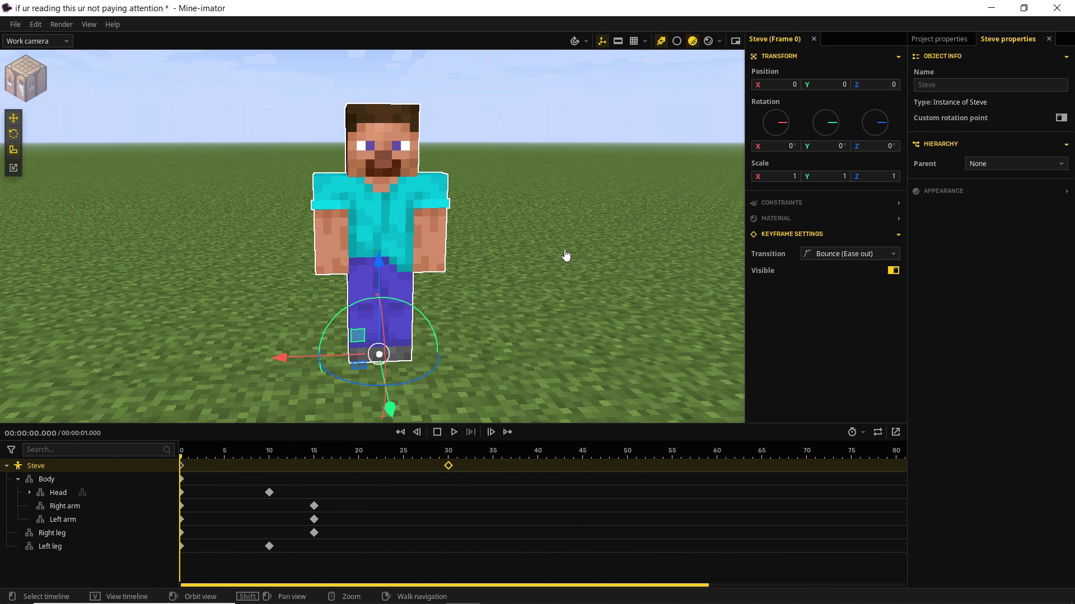
{"action": "key", "text": "space"}
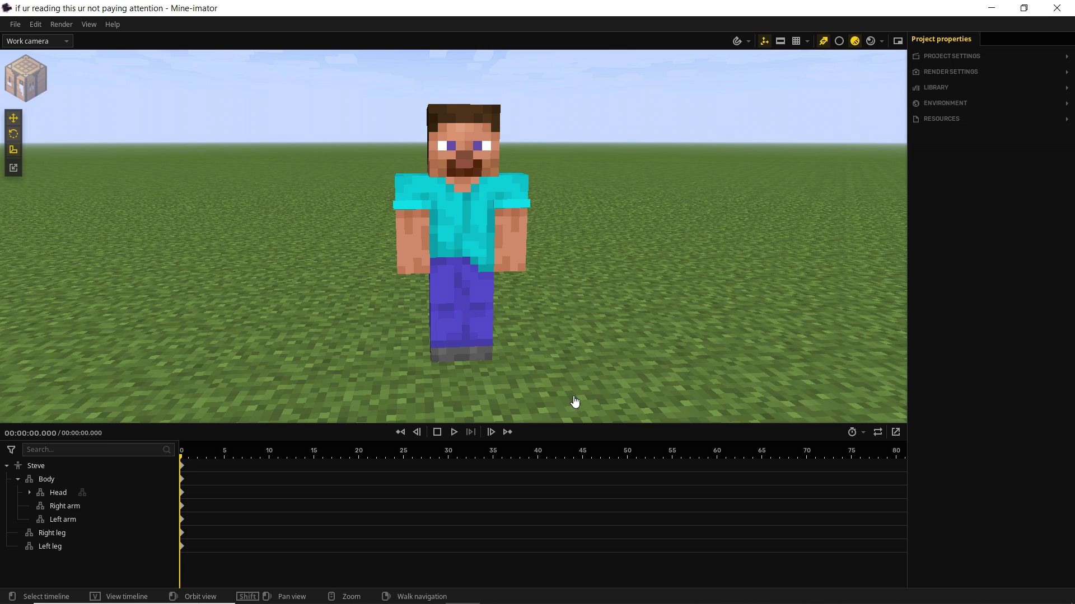
- Place Steve's later keyframe at frame 45, then select his frame-0 keyframe
{"action": "left_click", "coordinate": [583, 471]}
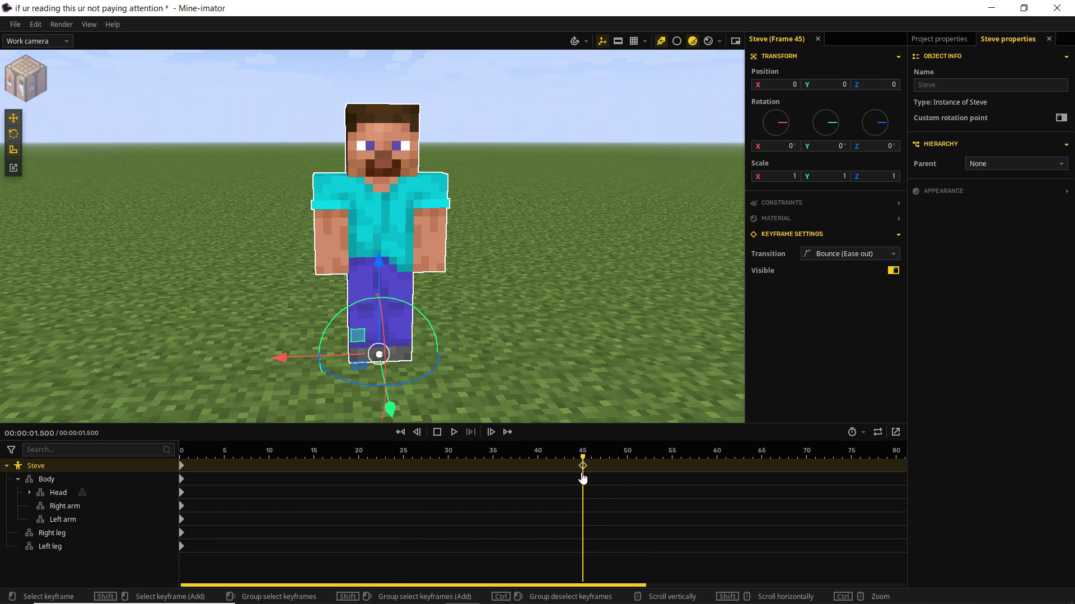
{"action": "left_click", "coordinate": [183, 472]}
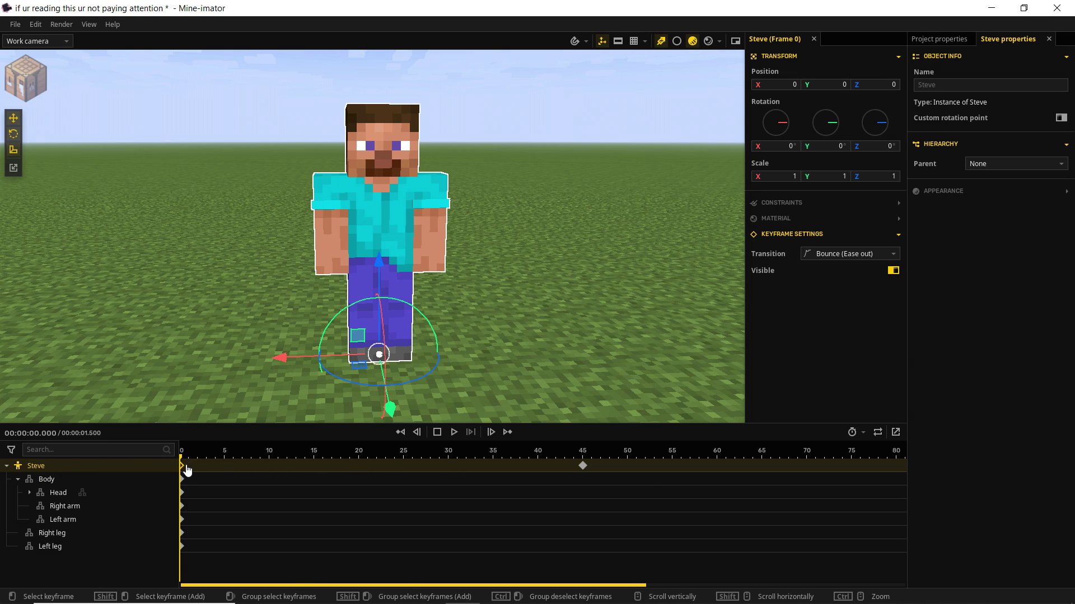
{"action": "left_click", "coordinate": [583, 468]}
{"action": "middle_click_drag", "start_coordinate": [496, 275], "coordinate": [403, 272]}
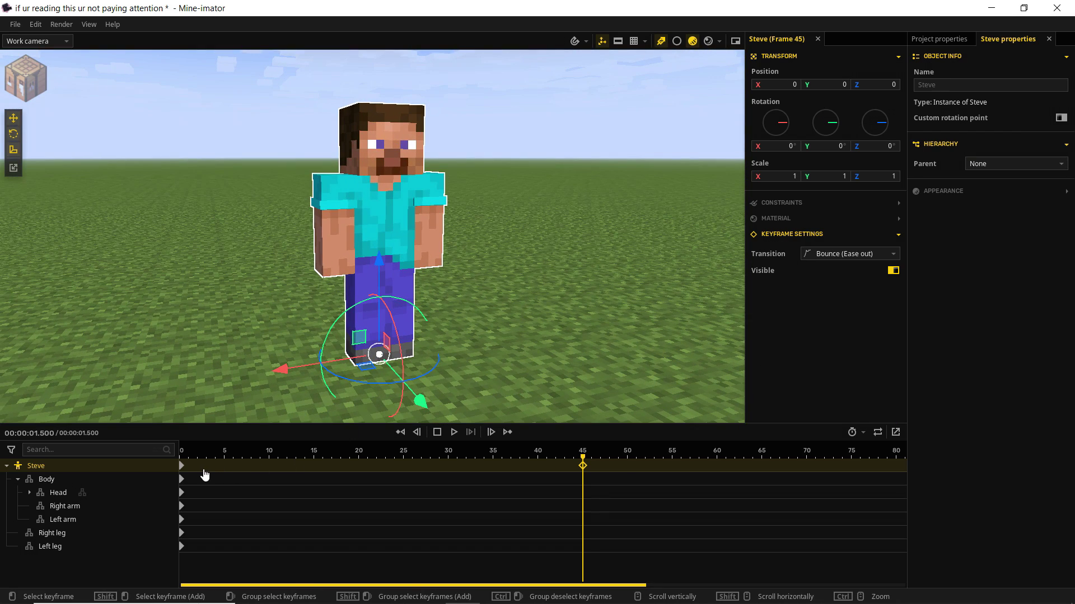
{"action": "left_click", "coordinate": [183, 468]}
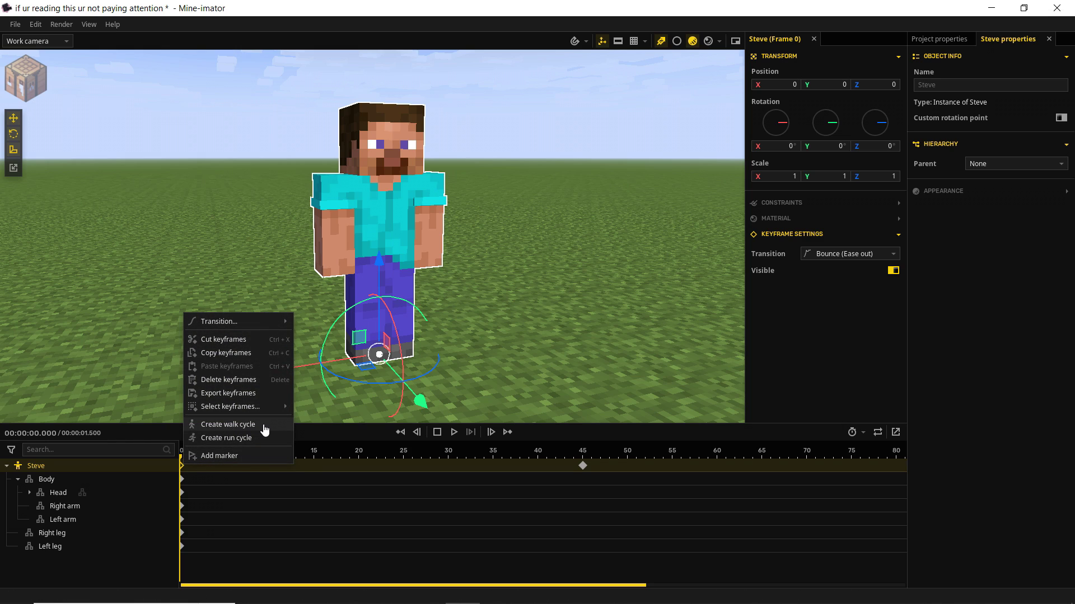
- Generate a walk cycle for Steve and play it back to preview
{"action": "left_click", "coordinate": [229, 427]}
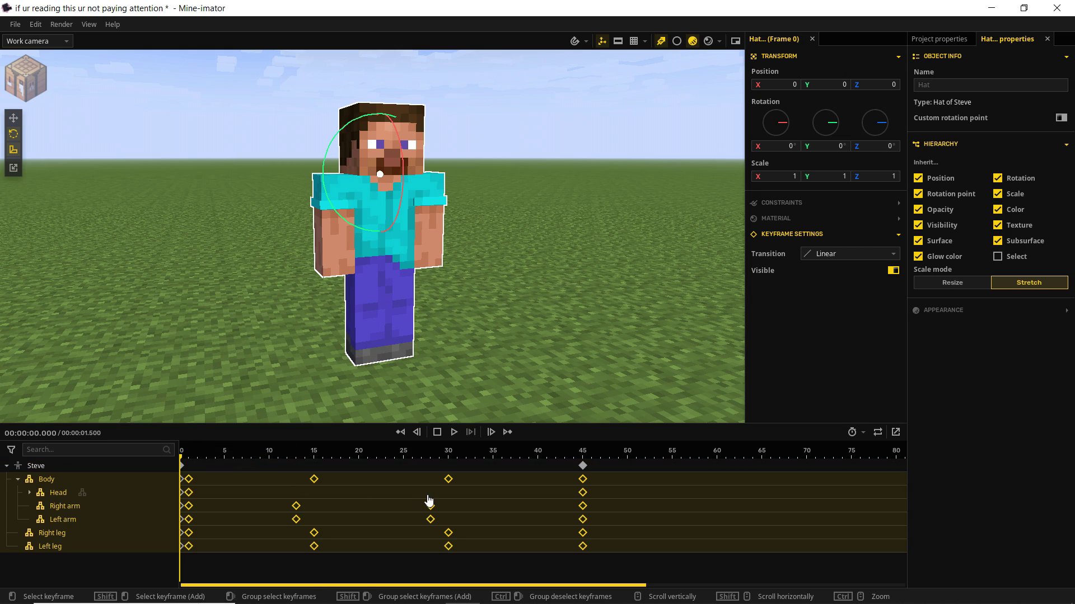
{"action": "key", "text": "space"}
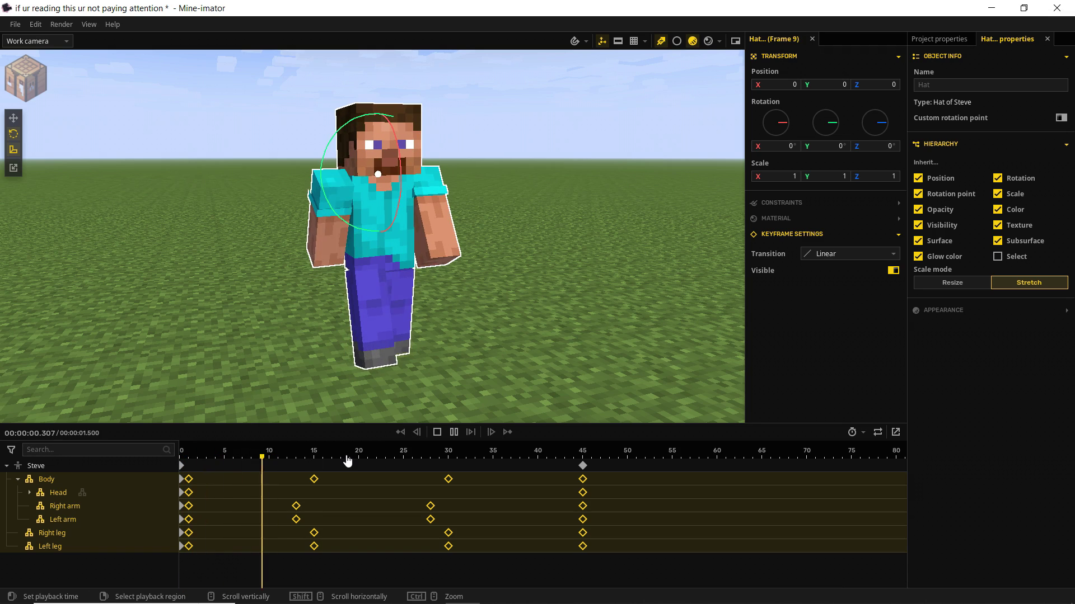
{"action": "key", "text": "space"}
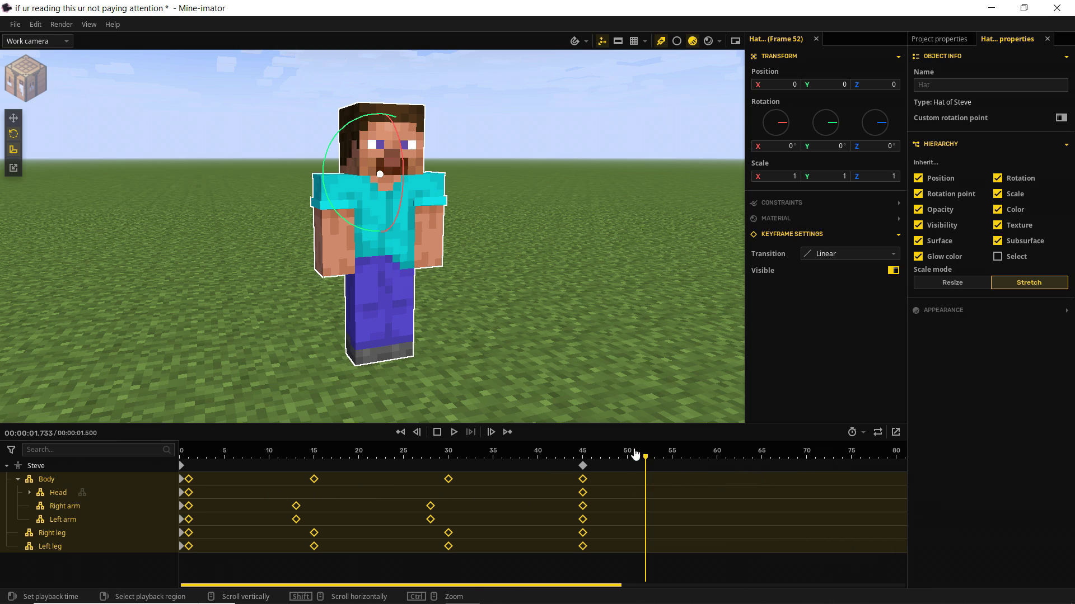
{"action": "left_click", "coordinate": [190, 480]}
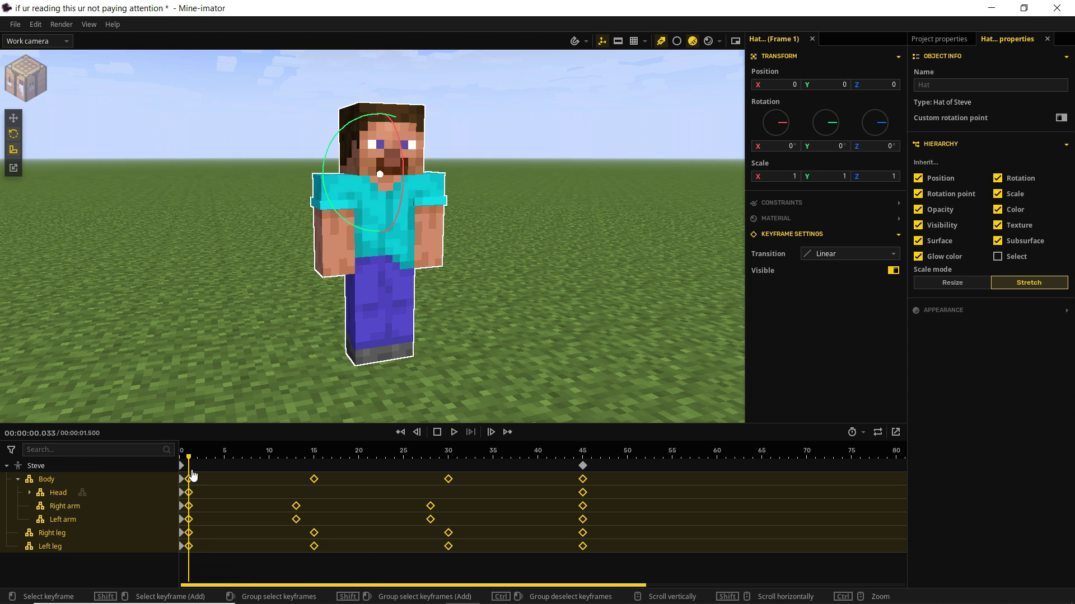
{"action": "left_click_drag", "start_coordinate": [208, 477], "coordinate": [189, 559]}
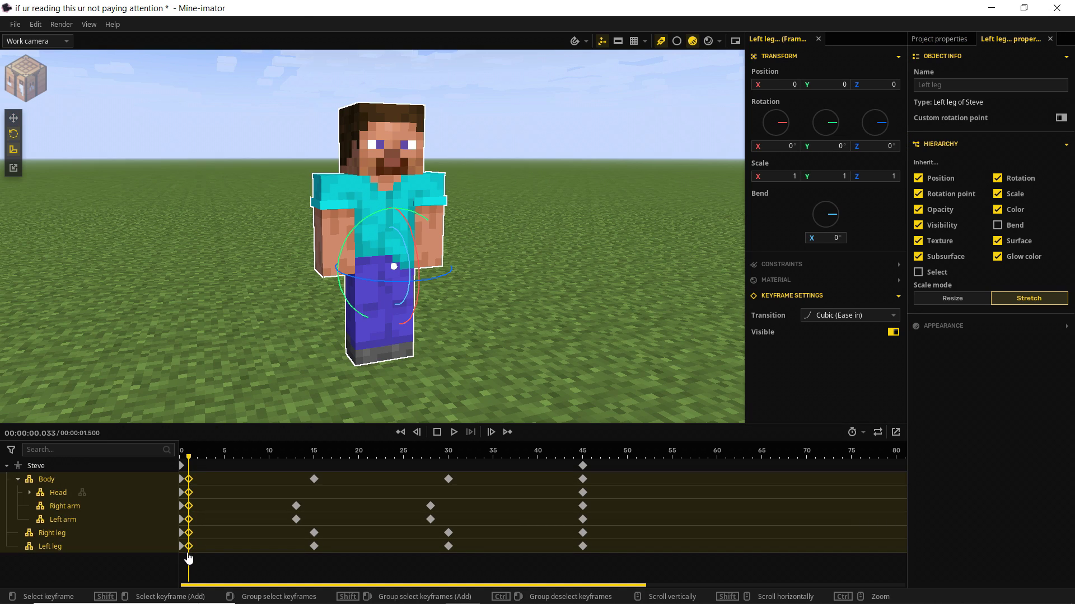
{"action": "left_click", "coordinate": [188, 559]}
{"action": "key", "text": "space"}
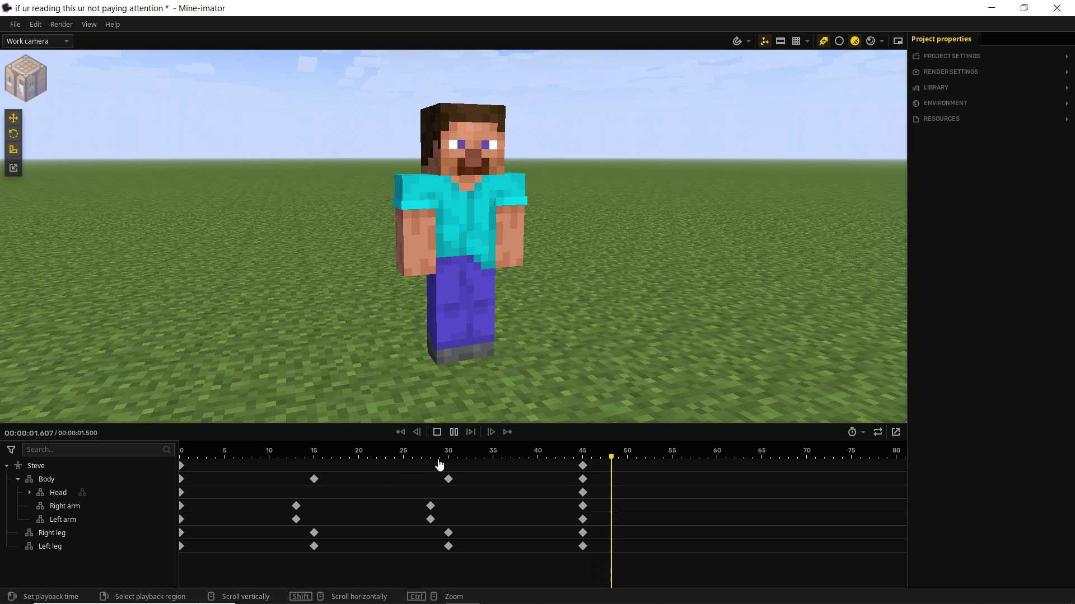
{"action": "key", "text": "space"}
- Shift the arm keyframes from frames 13 and 28 to frames 15 and 30
{"action": "left_click", "coordinate": [181, 456]}
{"action": "key", "text": "space"}
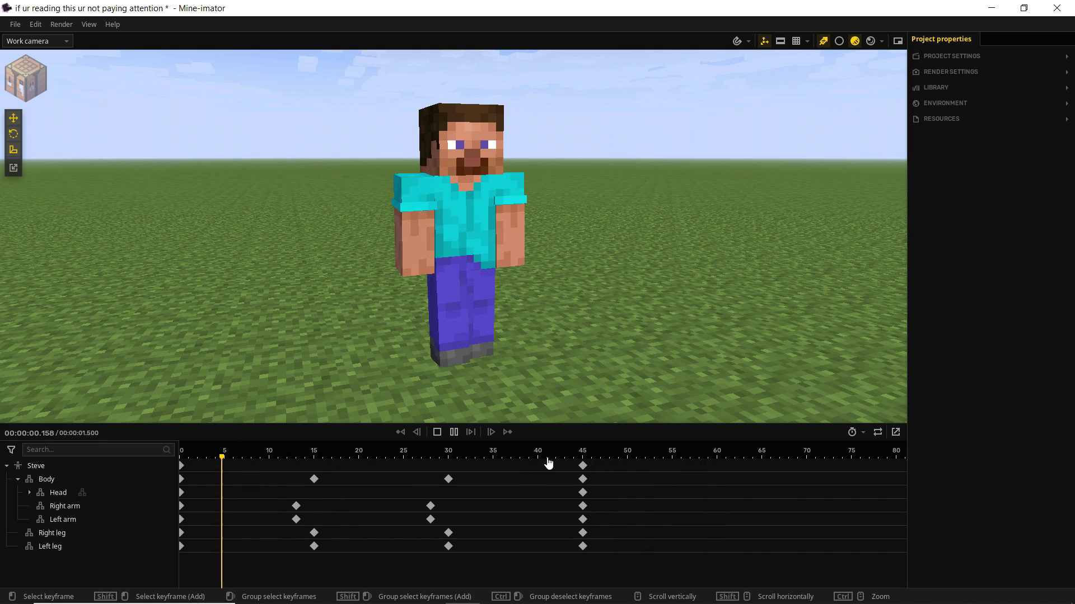
{"action": "key", "text": "space"}
{"action": "middle_click_drag", "start_coordinate": [461, 241], "coordinate": [501, 242]}
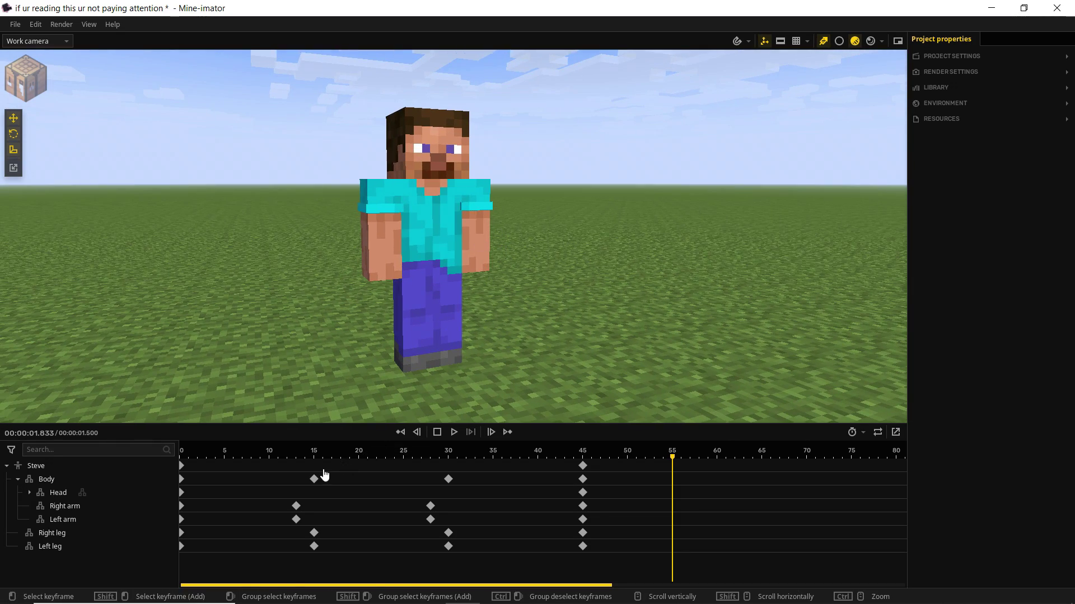
{"action": "right_click_drag", "start_coordinate": [290, 507], "coordinate": [431, 516]}
{"action": "left_click_drag", "start_coordinate": [430, 510], "coordinate": [448, 512]}
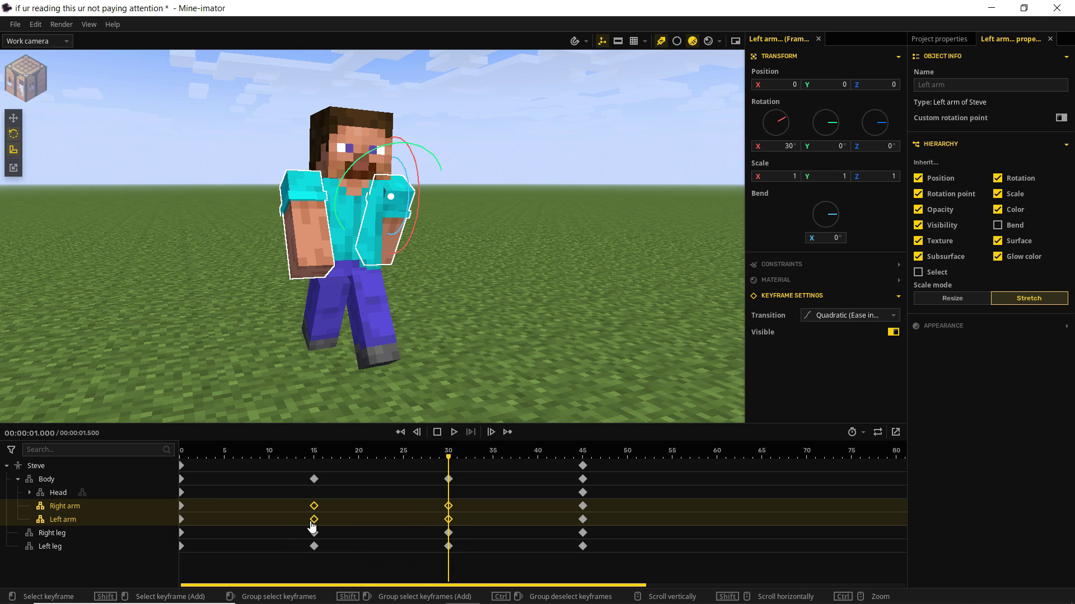
- Replay the walk cycle from the first frame to check the arms
{"action": "left_click", "coordinate": [309, 451]}
{"action": "key", "text": "Home"}
{"action": "key", "text": "space"}
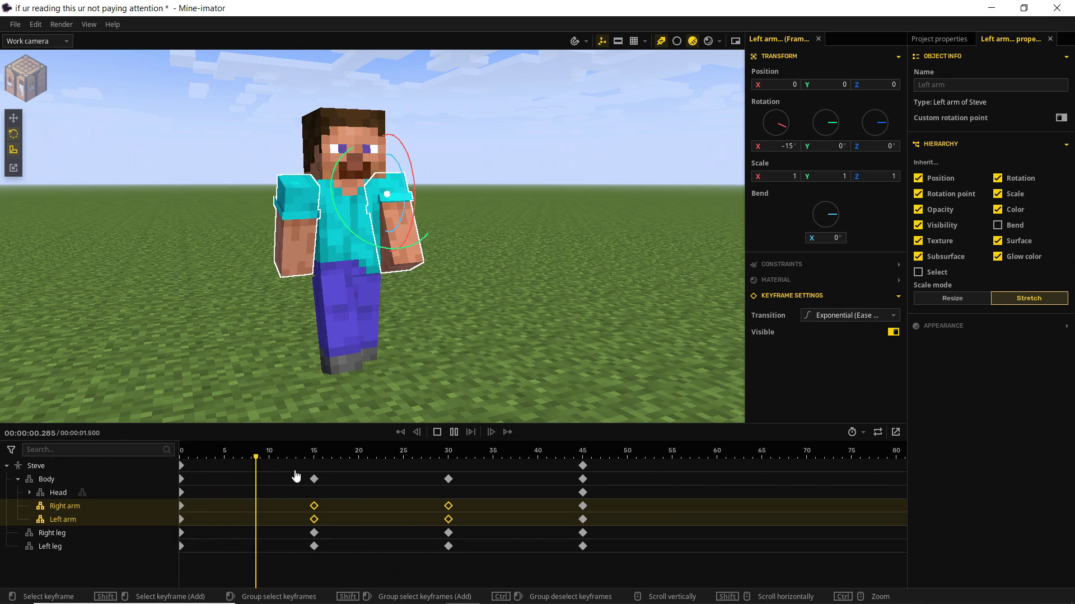
{"action": "key", "text": "space"}
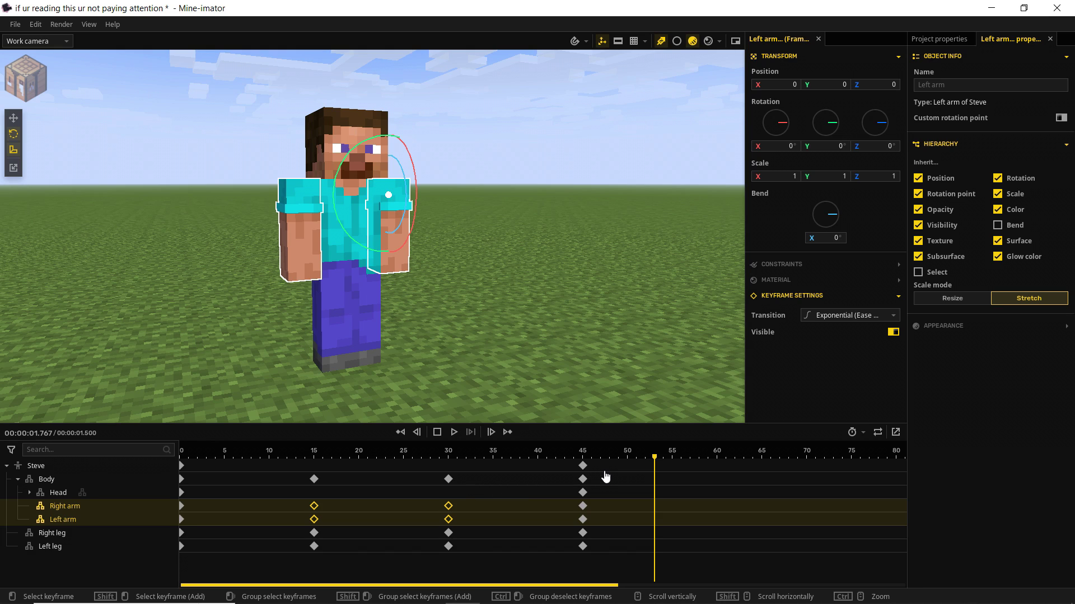
- Set all body-part keyframes from frame 0 to 45 to a Linear transition
{"action": "left_click_drag", "start_coordinate": [607, 482], "coordinate": [174, 563]}
{"action": "right_click", "coordinate": [313, 485]}
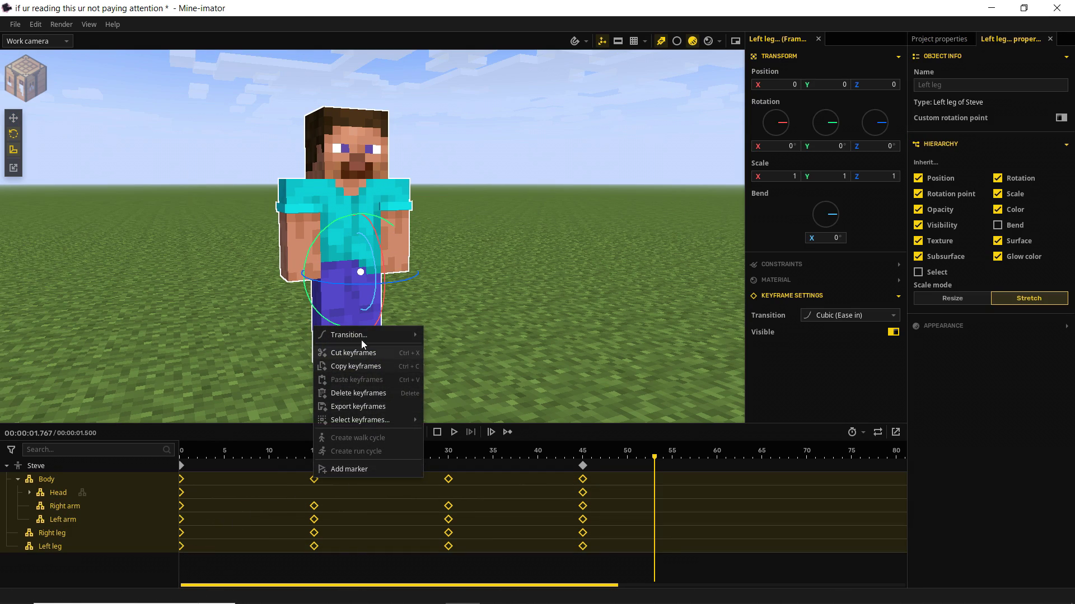
{"action": "mouse_move", "coordinate": [361, 335]}
{"action": "left_click", "coordinate": [441, 235]}
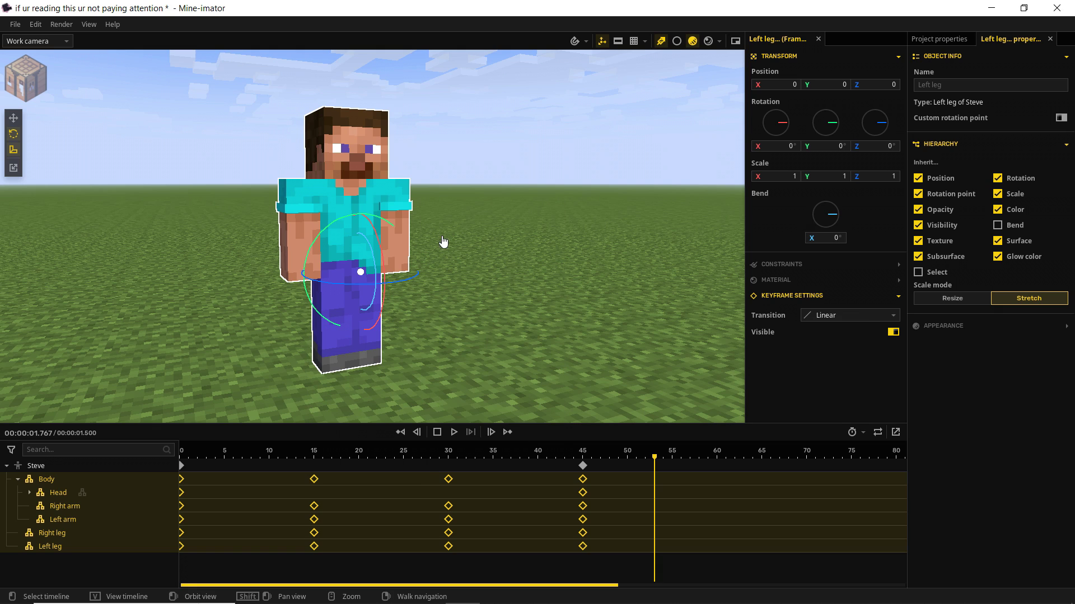
{"action": "left_click_drag", "start_coordinate": [260, 451], "coordinate": [390, 454]}
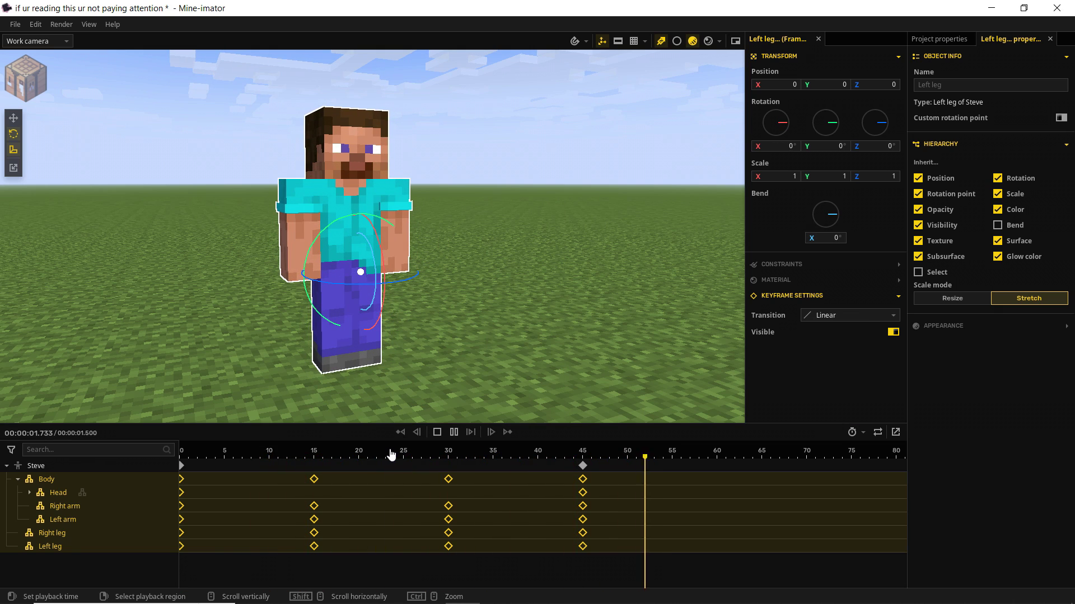